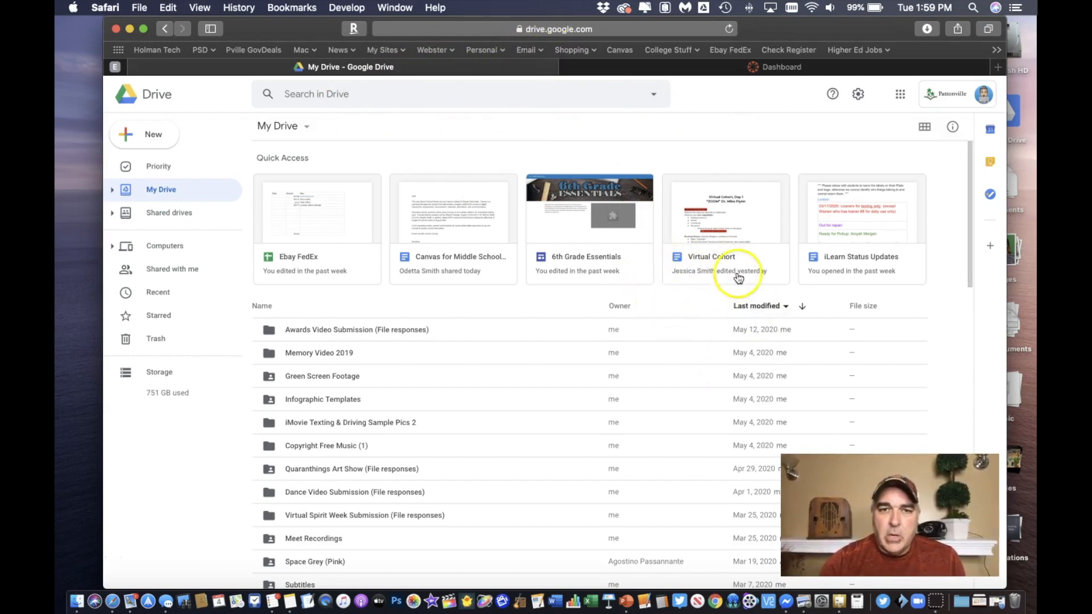
Step: Open Canvas from the Google apps list and sign in with the teacher's own school district Google account
click(902, 96)
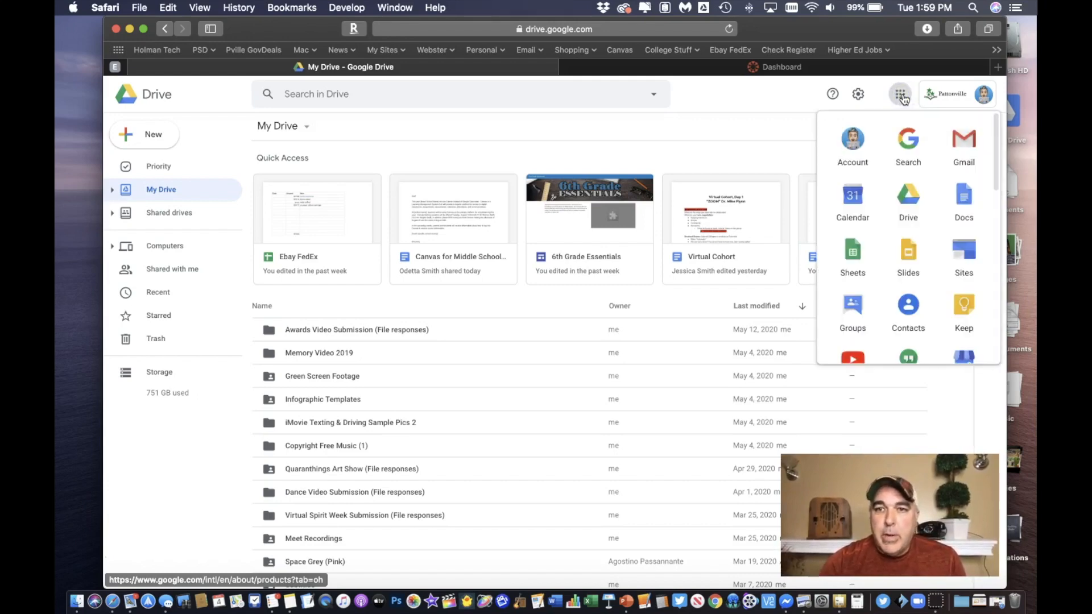
scroll(908, 173, down, 5)
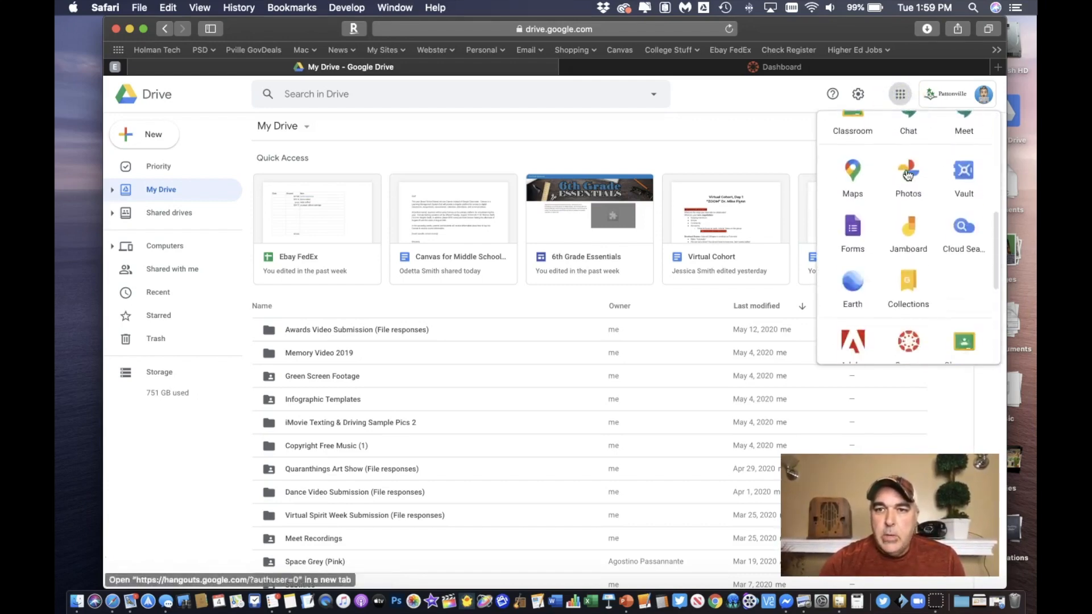
scroll(909, 175, down, 5)
click(910, 185)
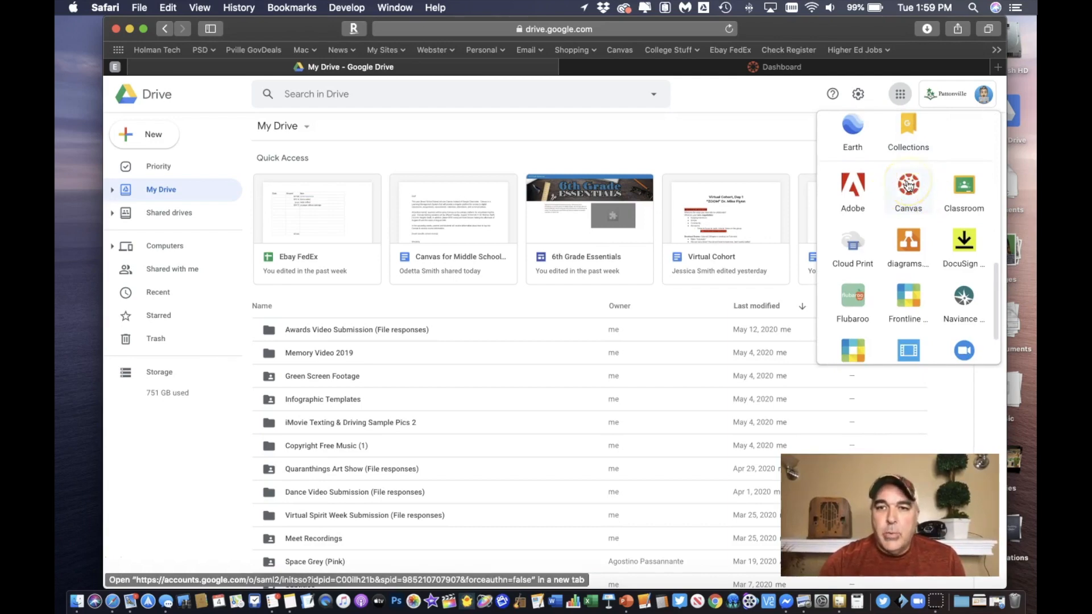
click(909, 184)
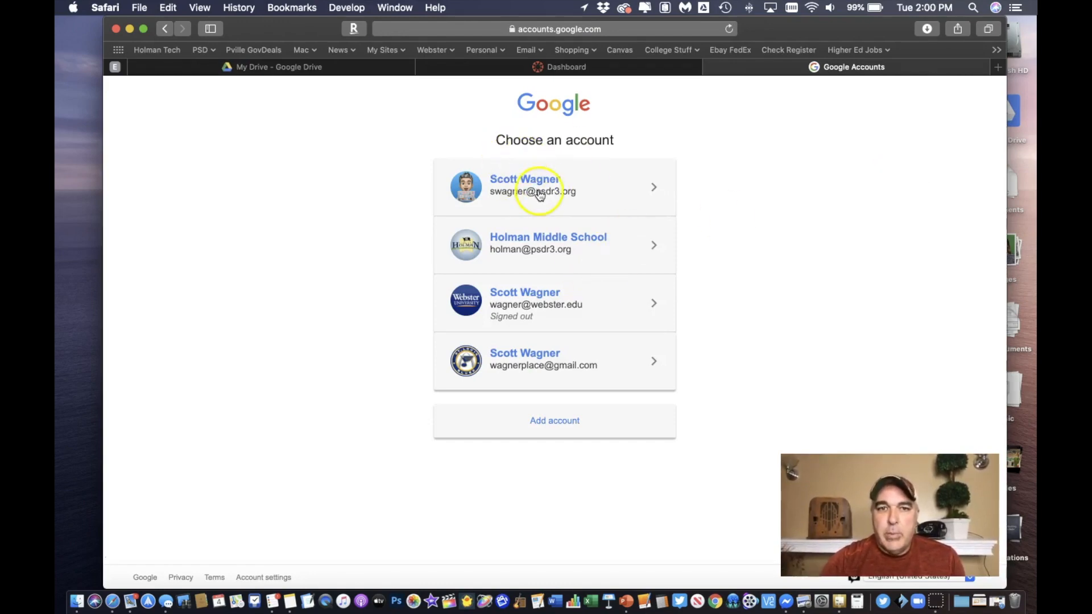
click(539, 191)
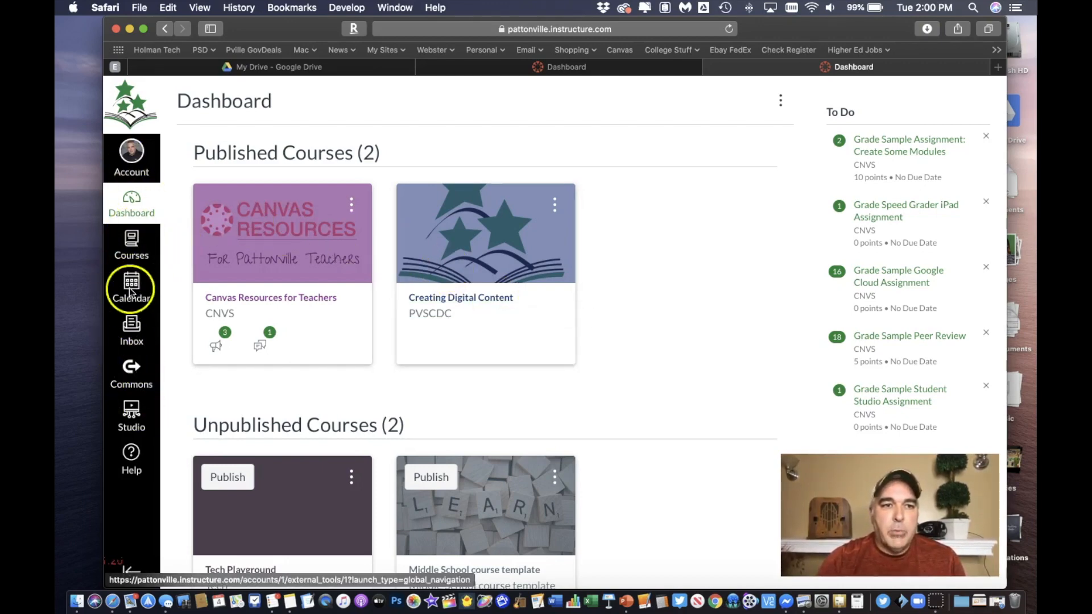
Step: From the list of all courses, create a new course named "MASTER - Digital Media"
click(128, 249)
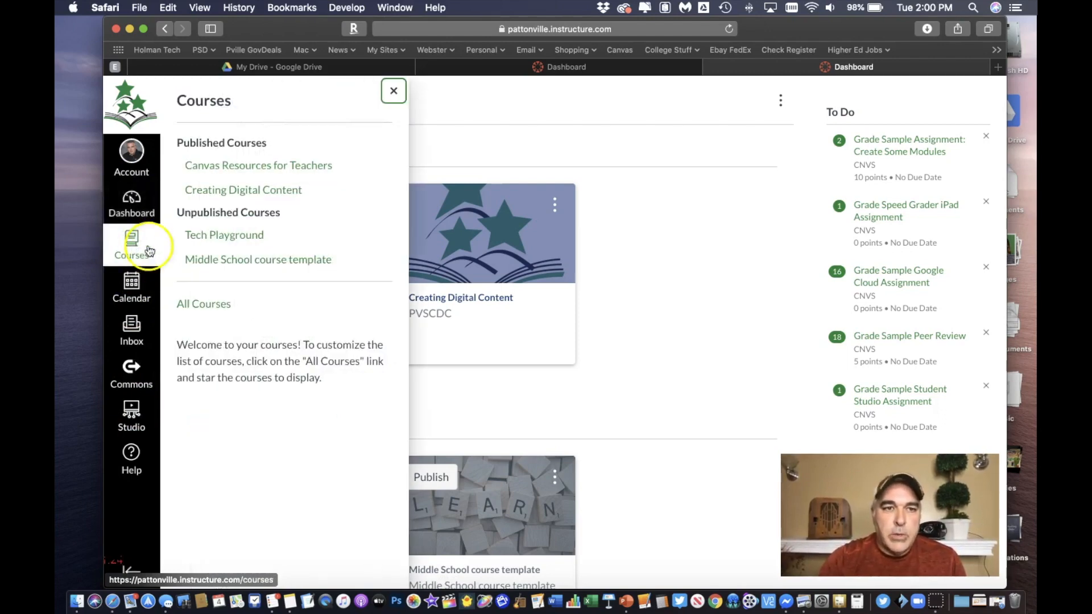
click(198, 305)
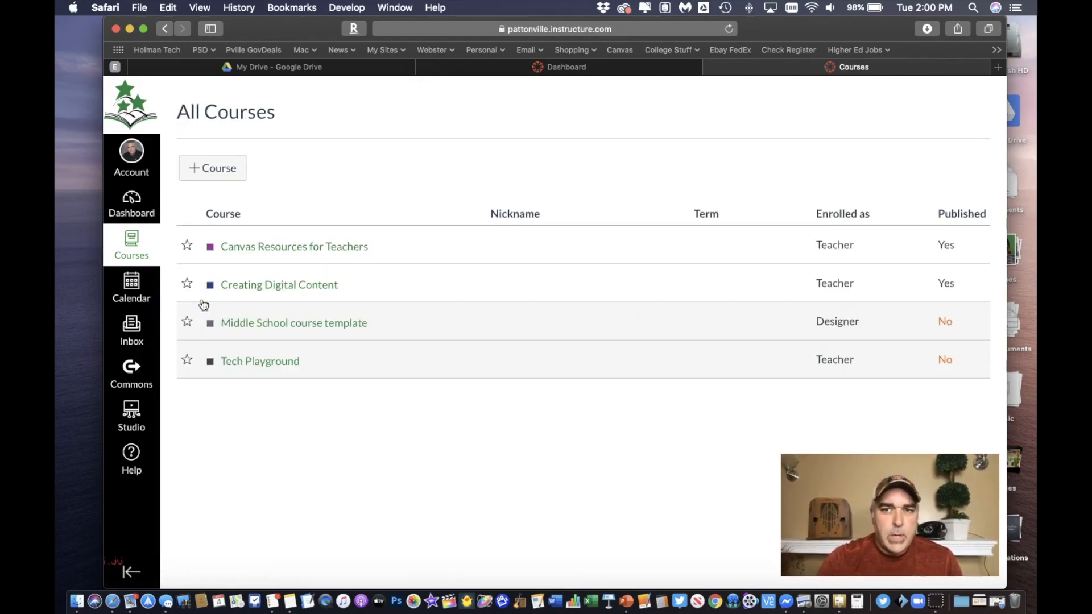
click(216, 169)
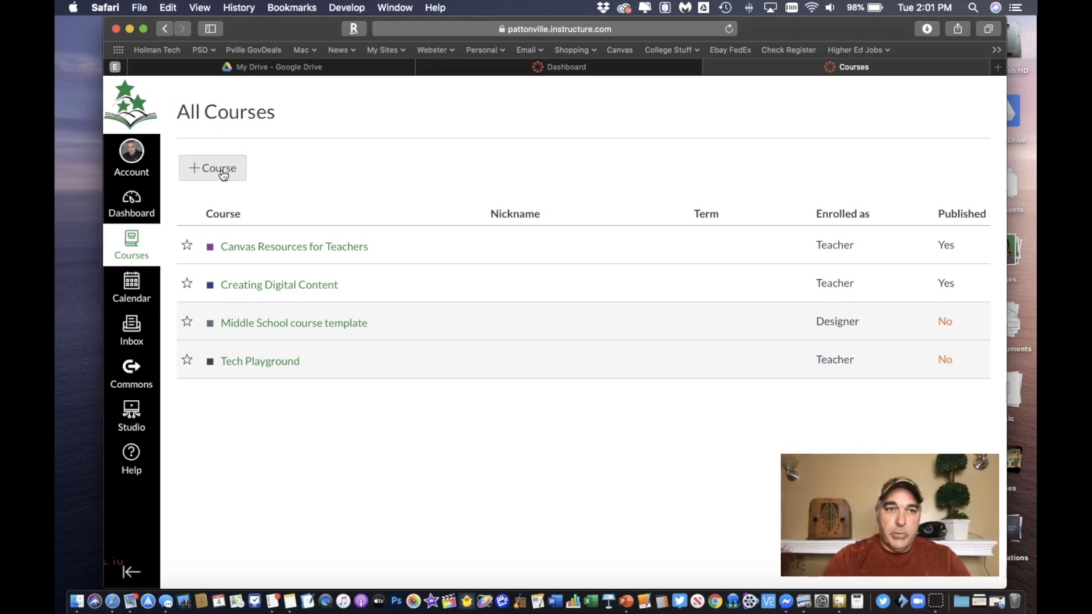
click(222, 170)
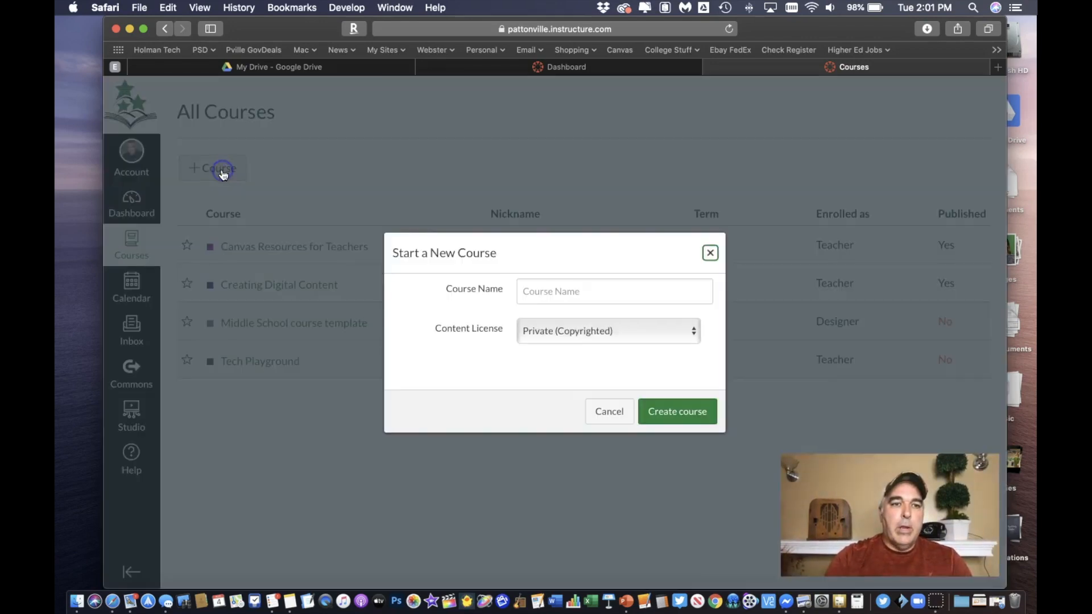
click(531, 286)
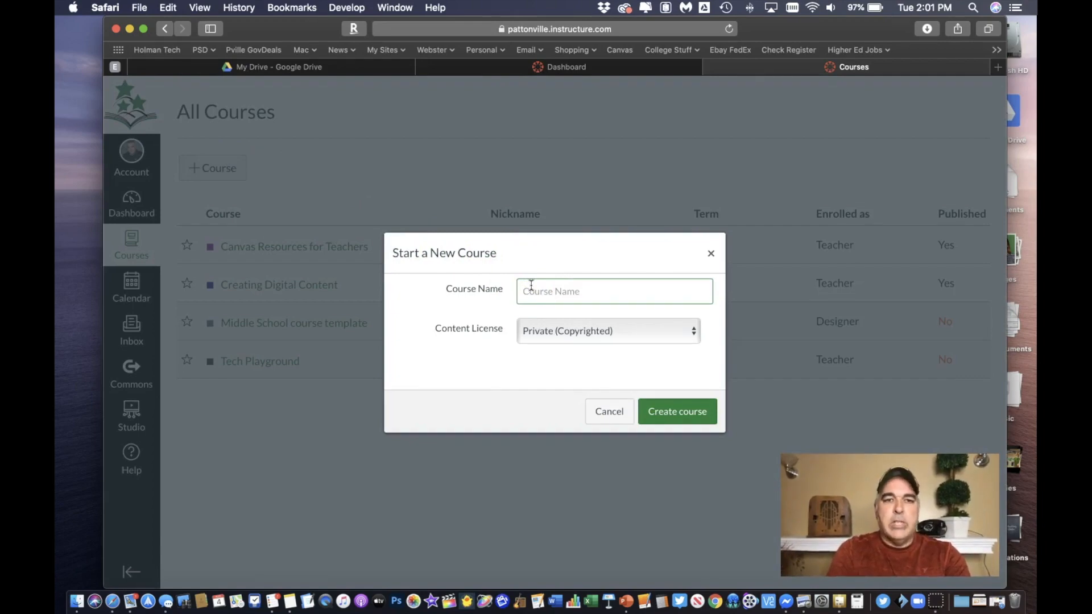
text(MASTER)
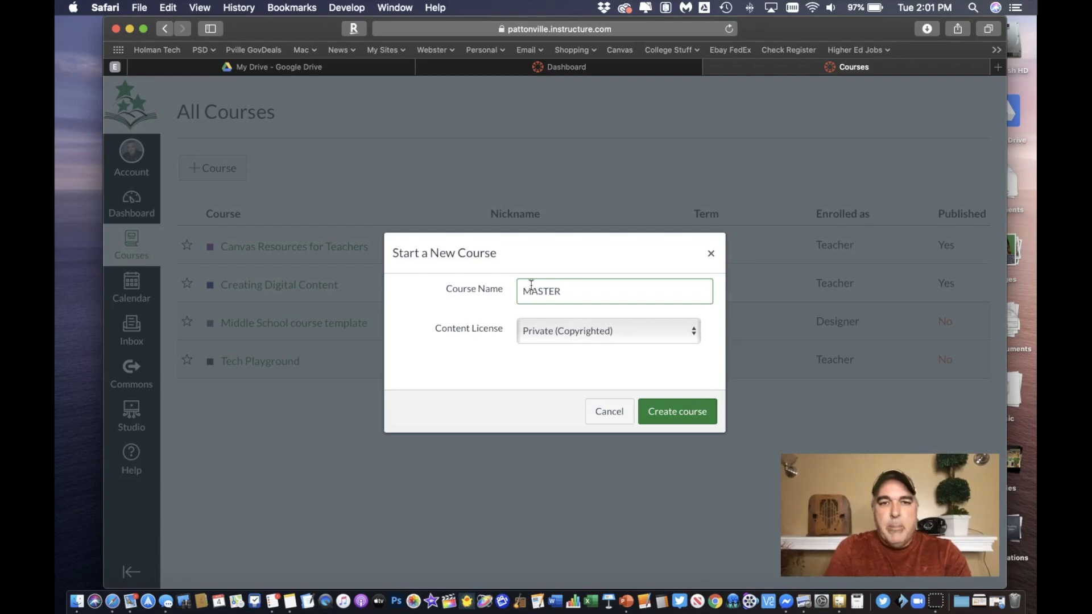
text( - )
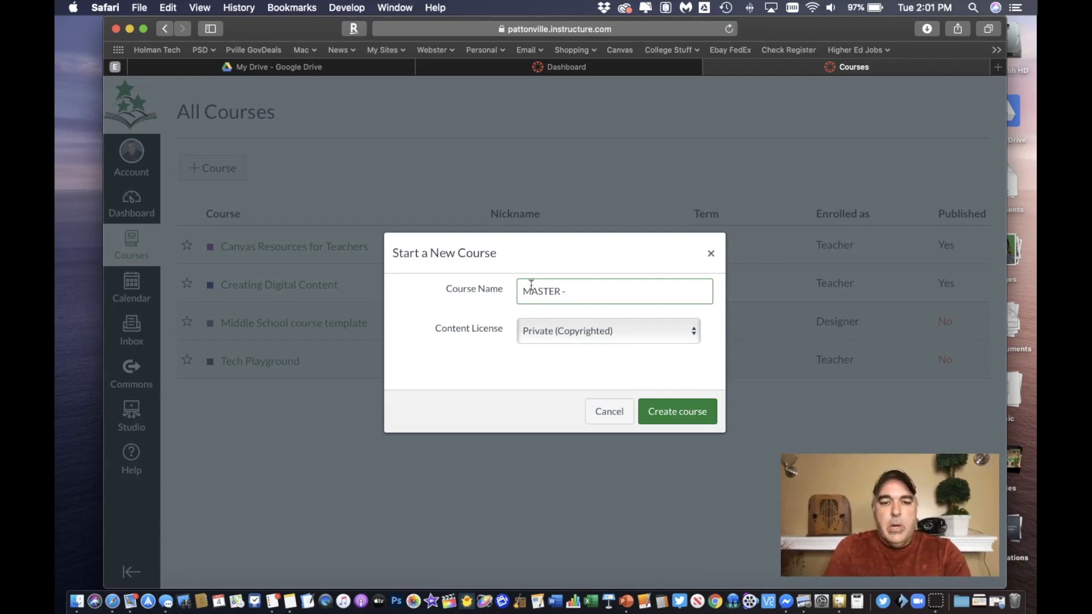
text(Dg)
key(BackSpace)
text(i)
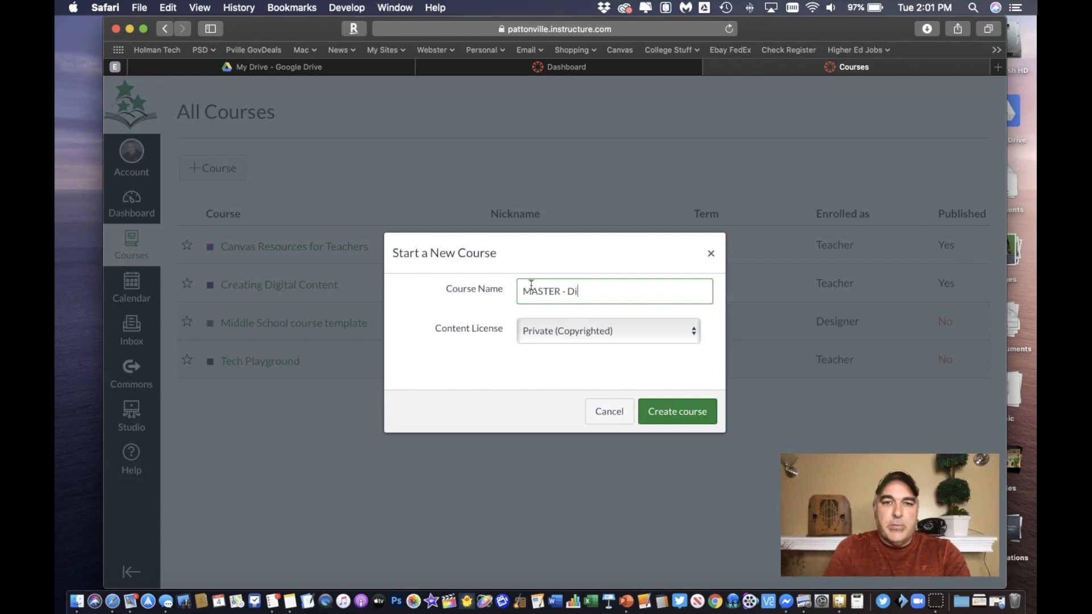
text(gital Media)
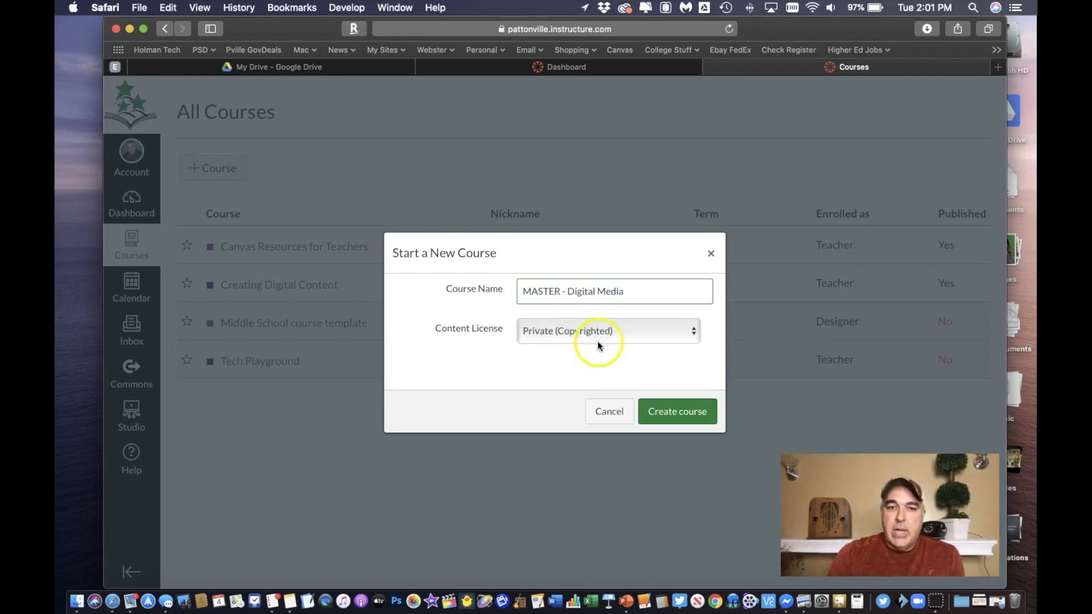
click(684, 418)
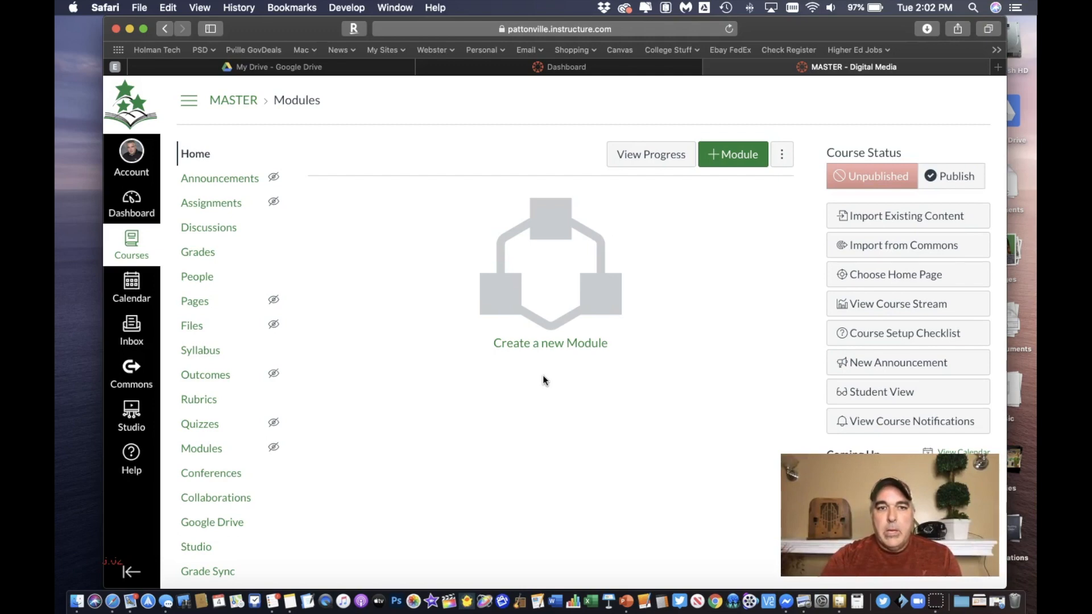
Step: Add a module named "Unit 1- Photography" to the new course
scroll(267, 364, down, 1)
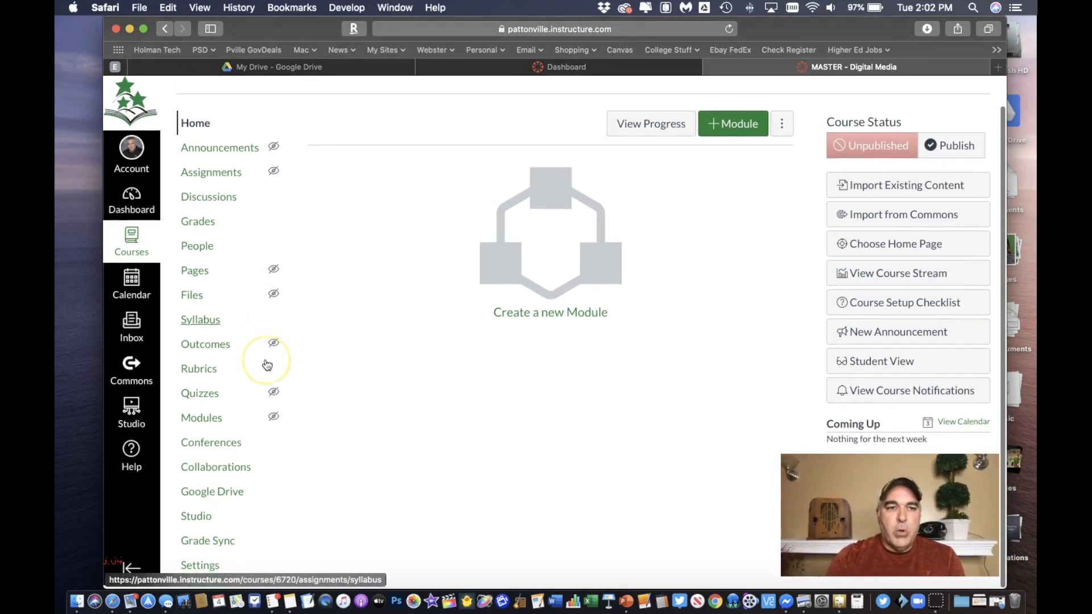
scroll(267, 365, up, 1)
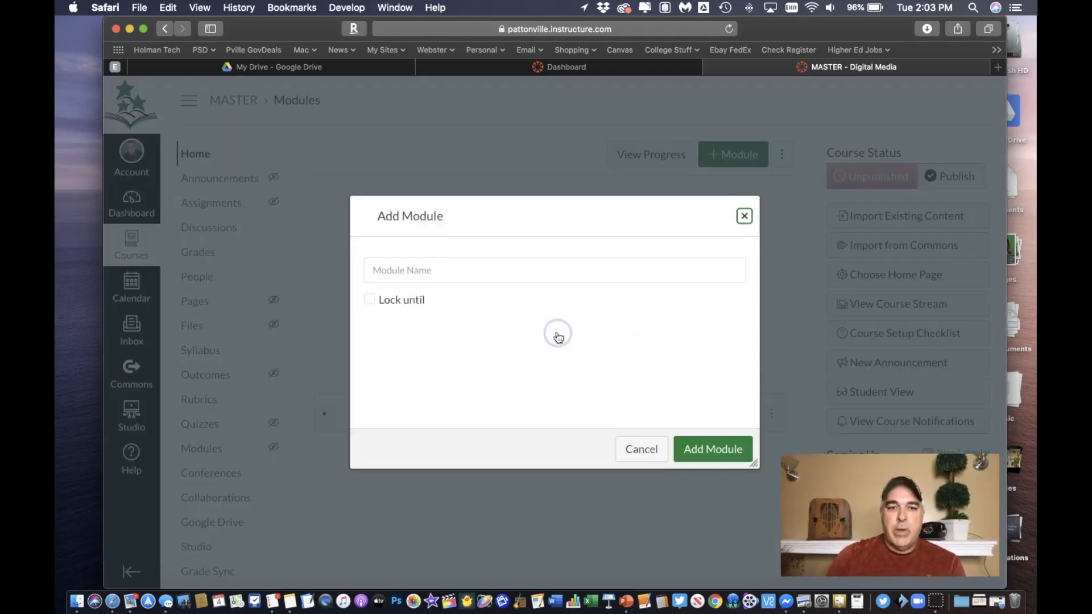
click(443, 274)
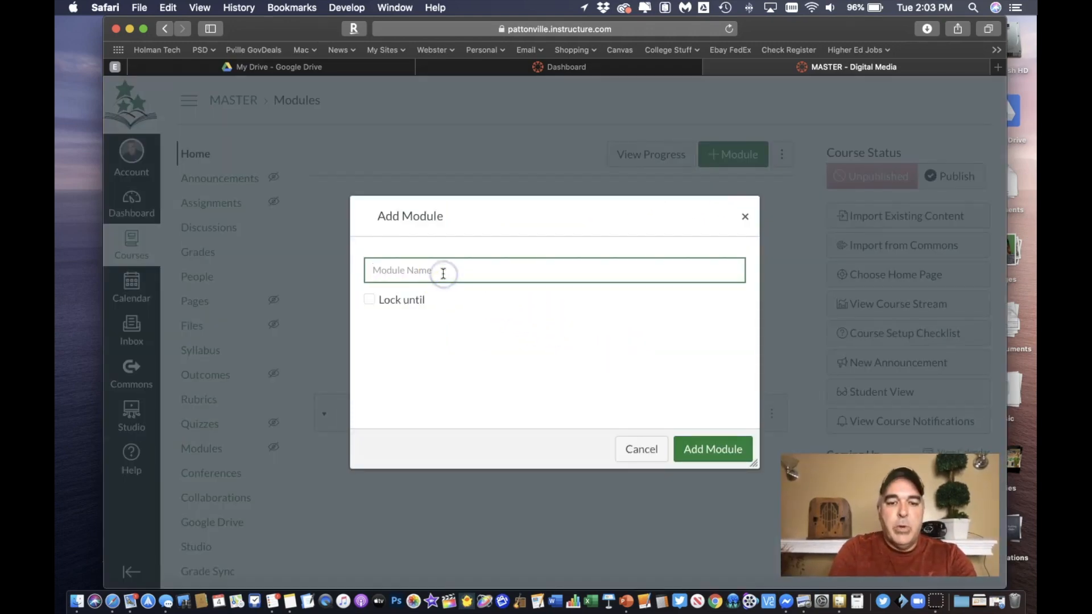
text(Unit 1- Photography)
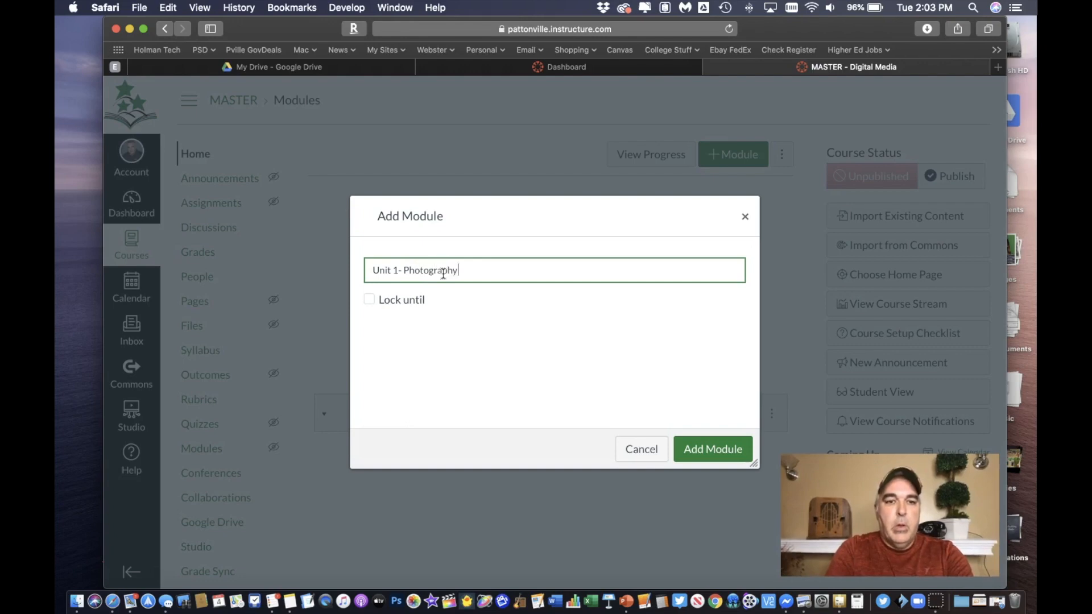
click(522, 344)
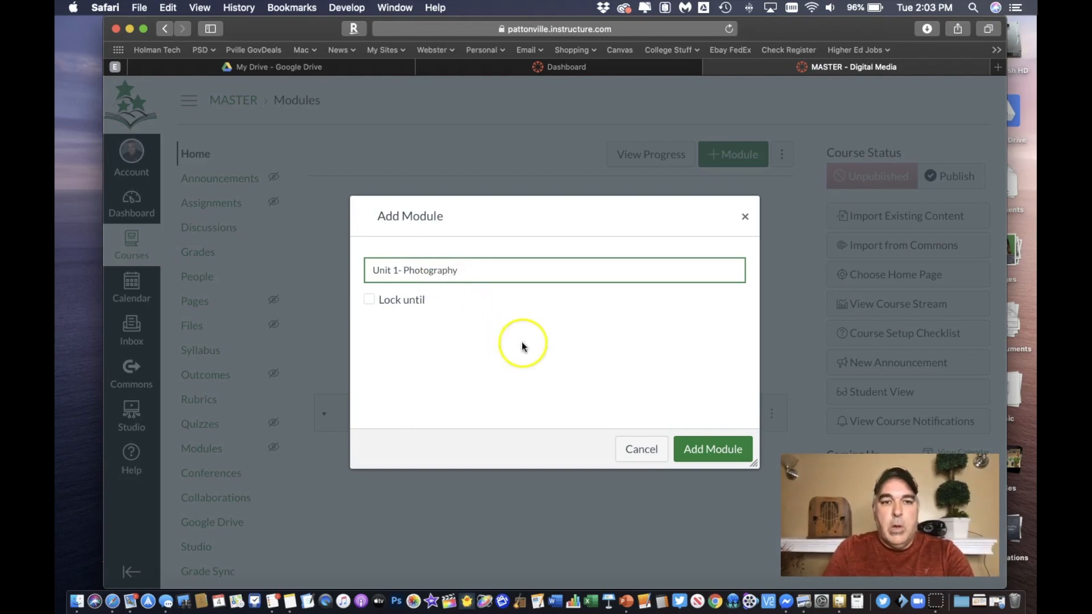
click(693, 449)
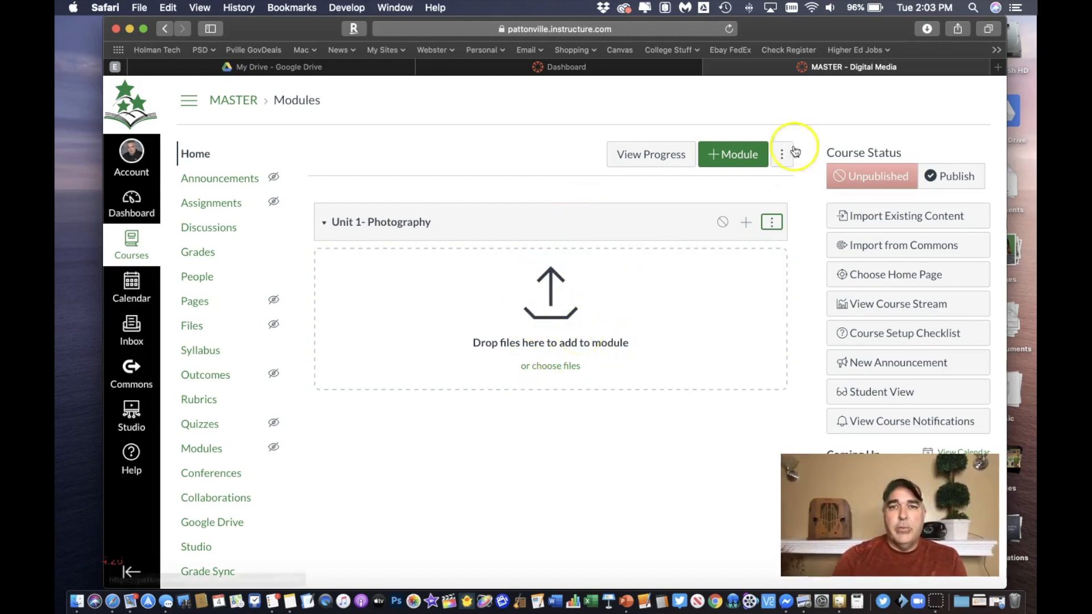
Step: Upload "6th Grade Supply List 2020-21.pdf" from the desktop into the Unit 1- Photography module and publish the module
drag(792, 30, 738, 30)
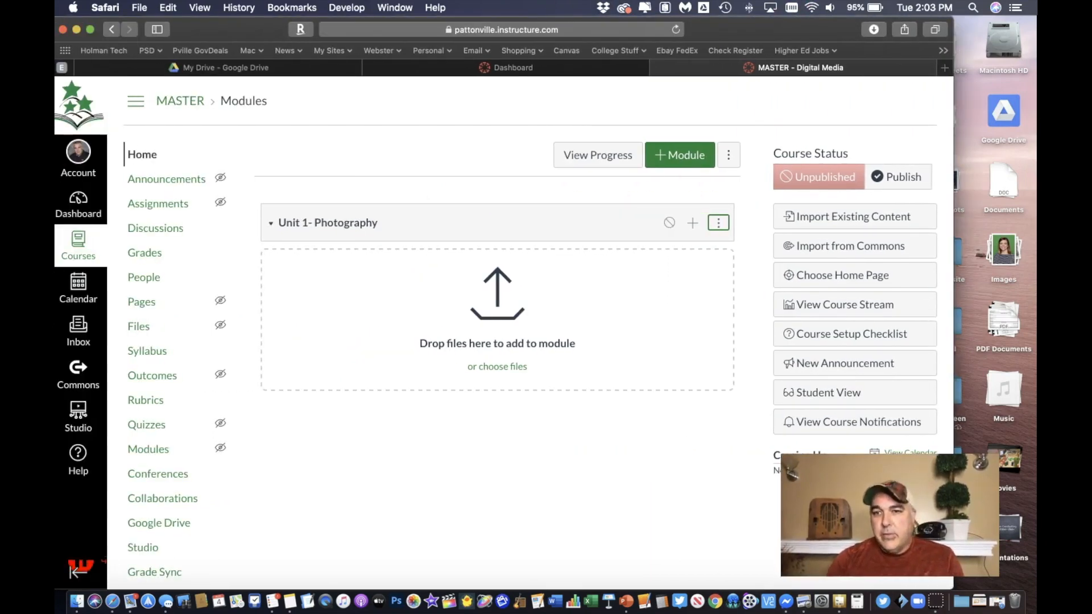
click(996, 327)
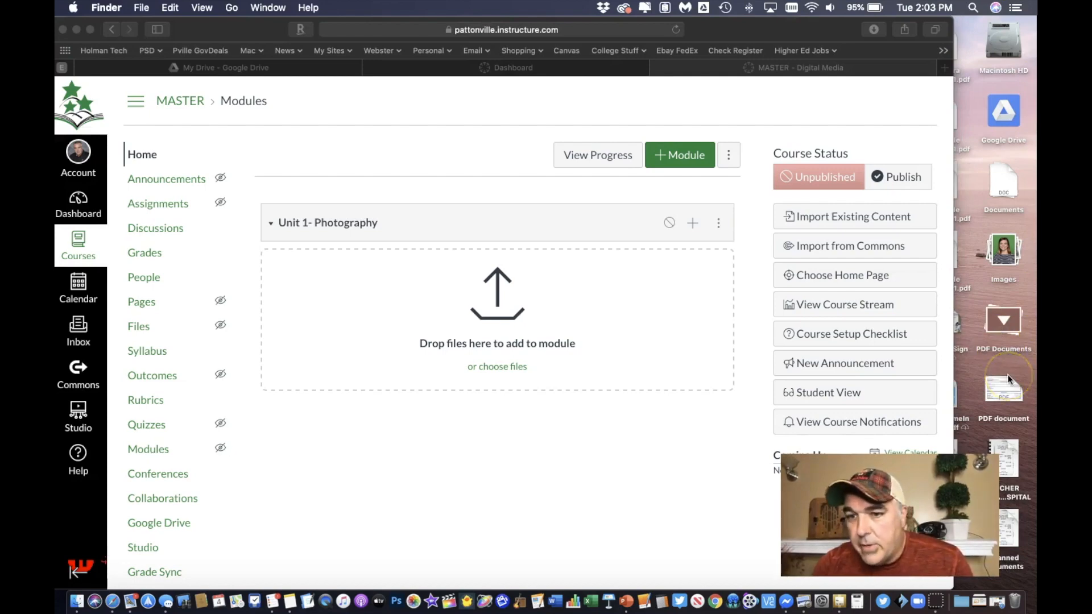
drag(922, 29, 815, 29)
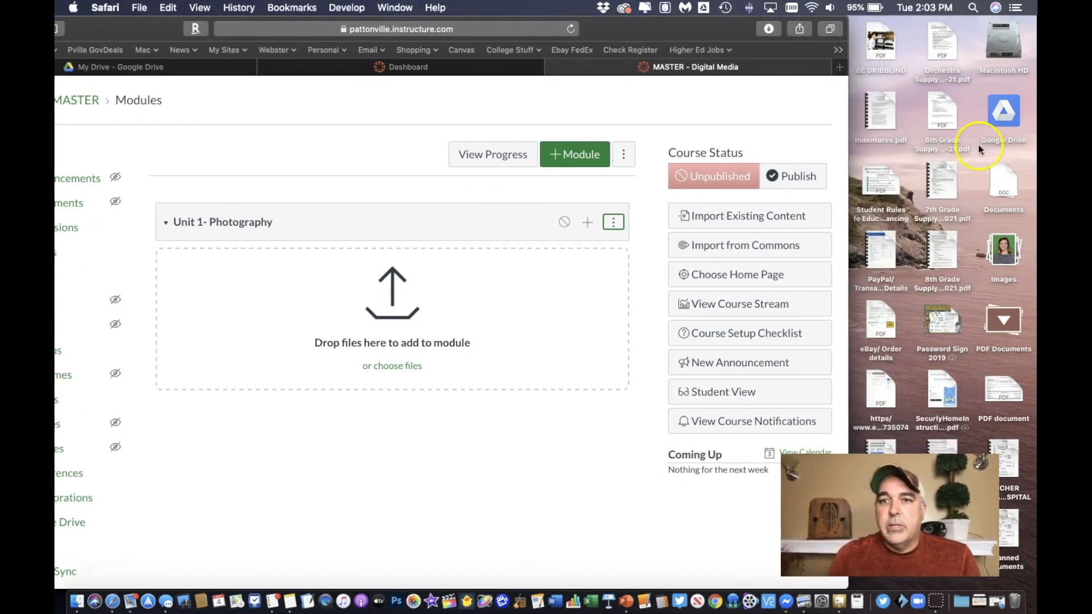
drag(961, 143, 384, 289)
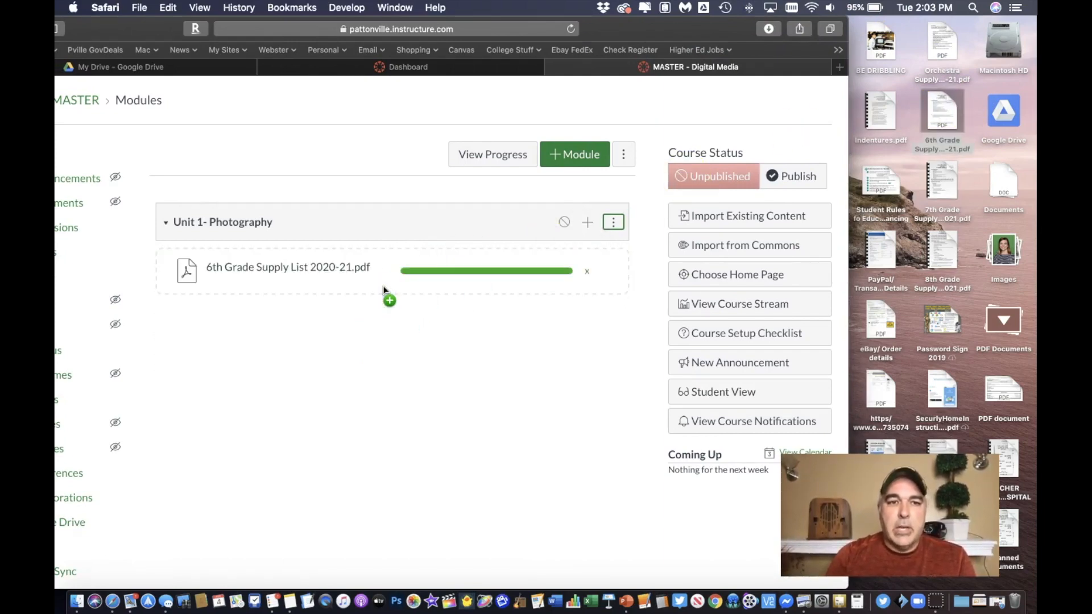
drag(163, 29, 291, 10)
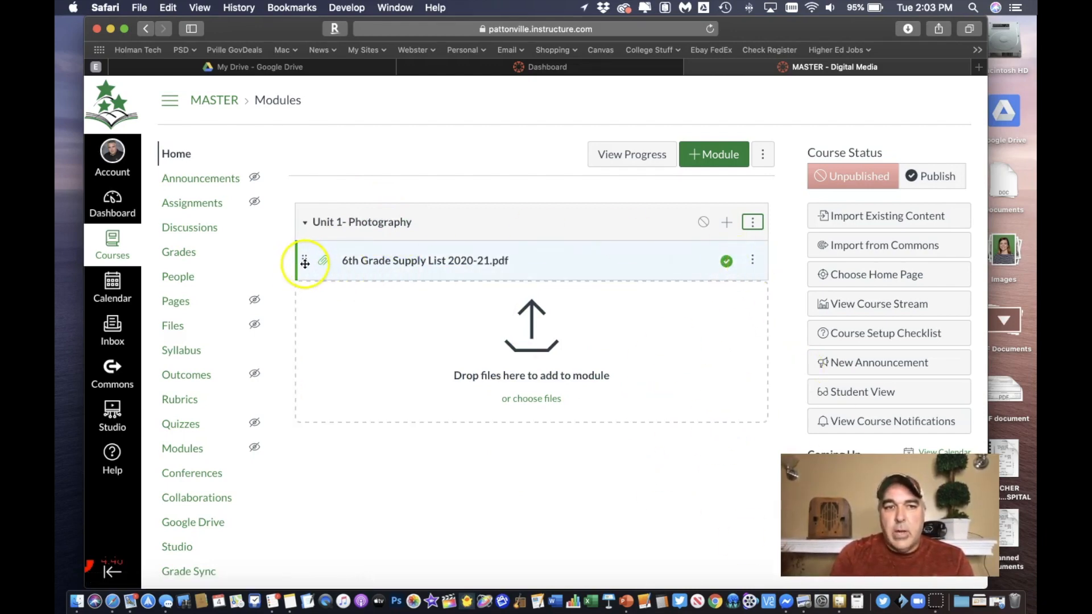
mouse_move(302, 263)
mouse_down()
mouse_move(308, 341)
mouse_move(307, 260)
mouse_up()
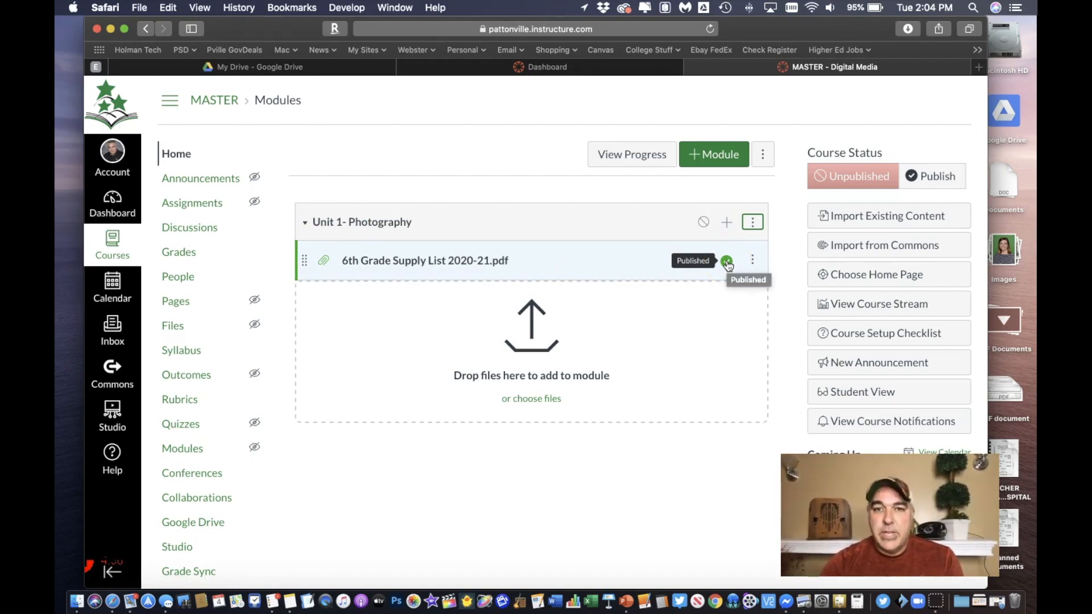
click(703, 222)
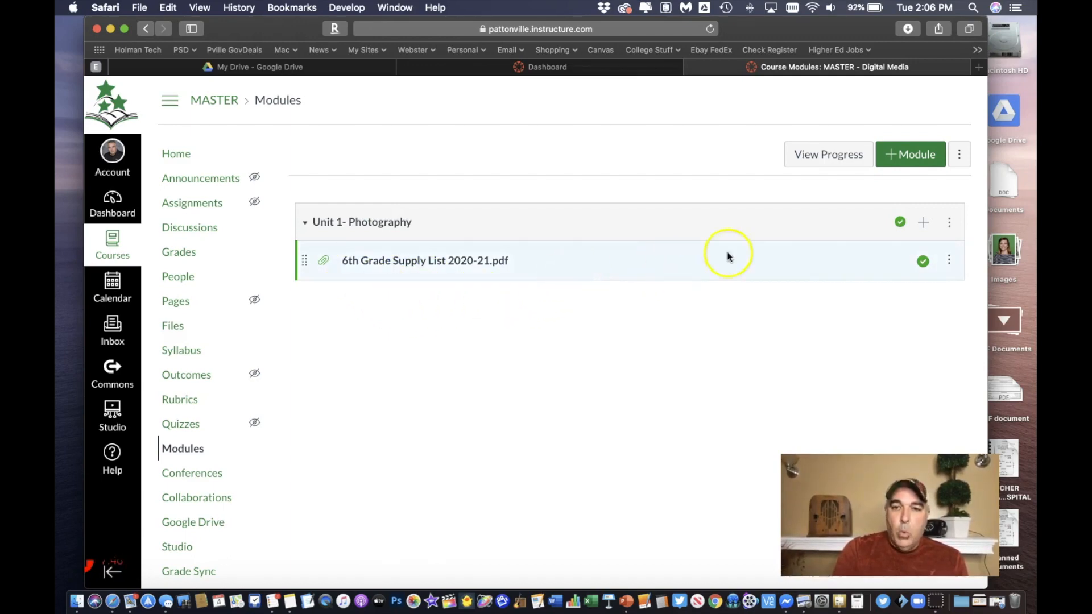
Step: Add a new page named "Rule of Thirds" to the Unit 1- Photography module, without indentation
click(923, 222)
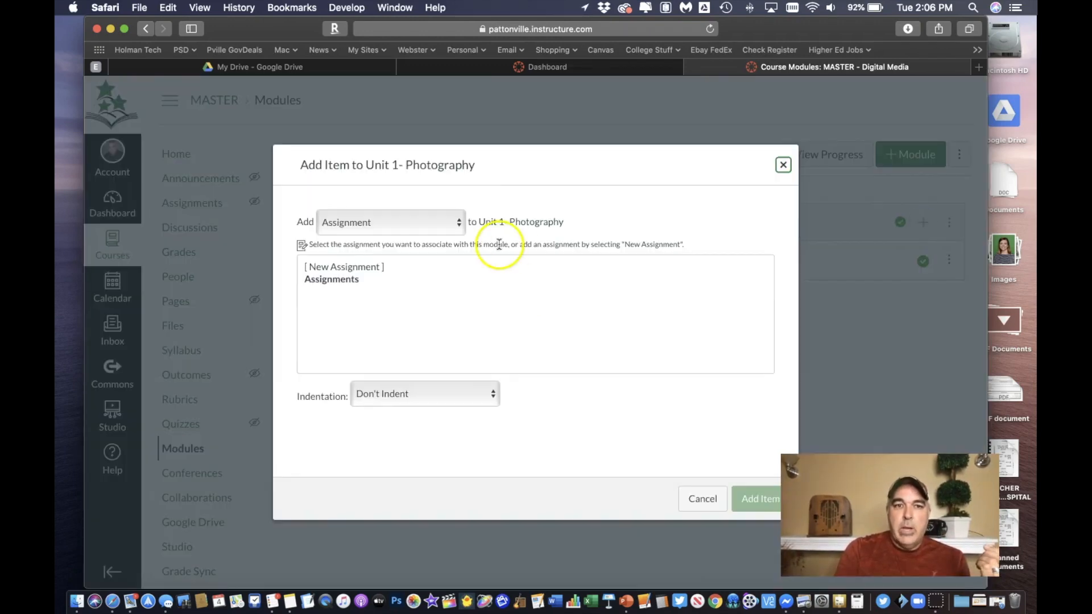
click(398, 222)
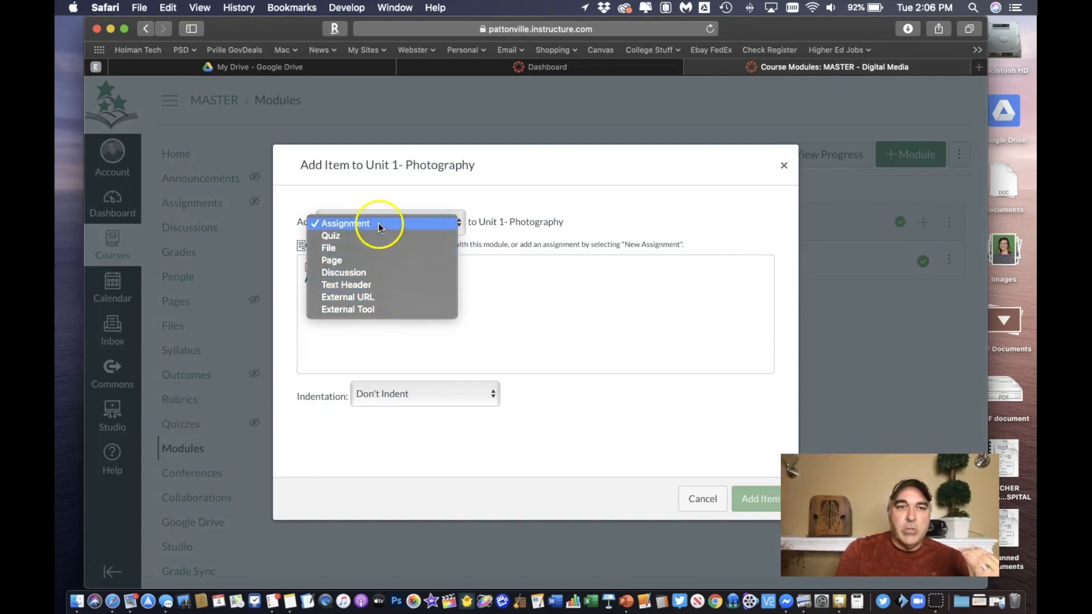
click(349, 262)
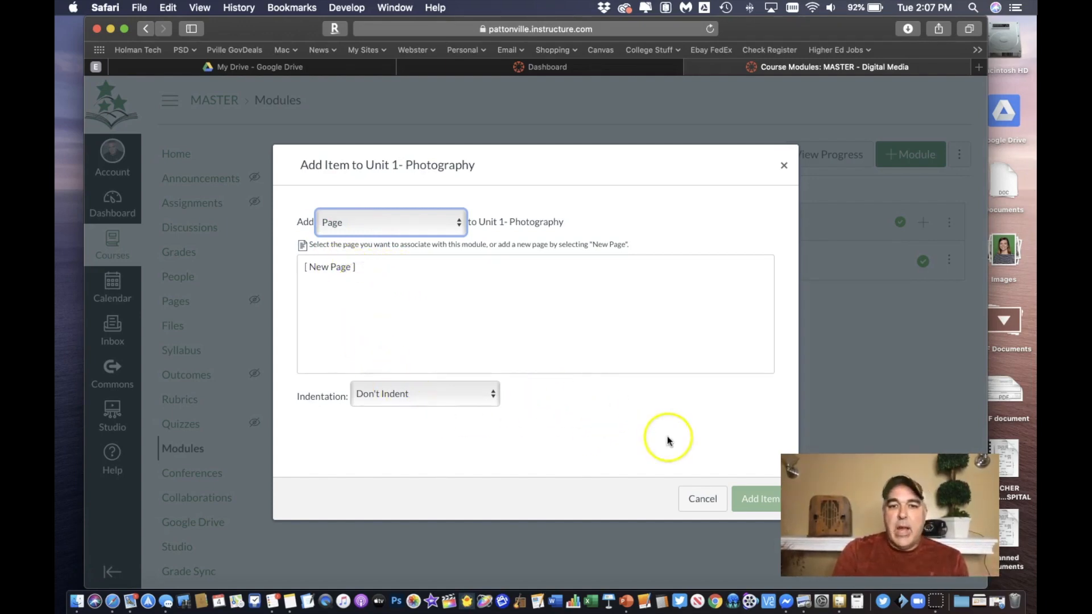
click(751, 504)
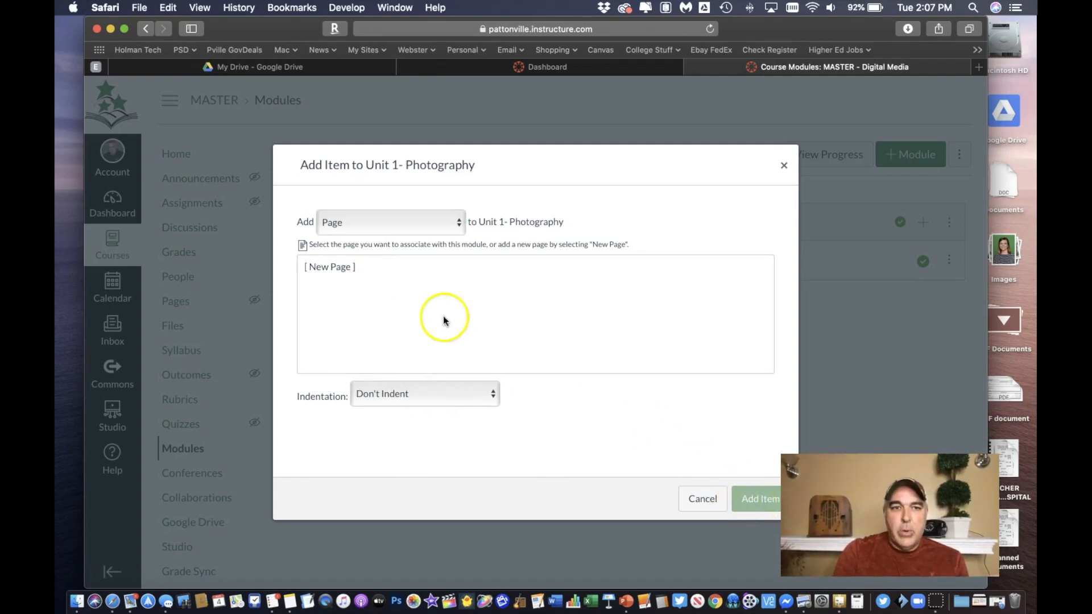
click(350, 271)
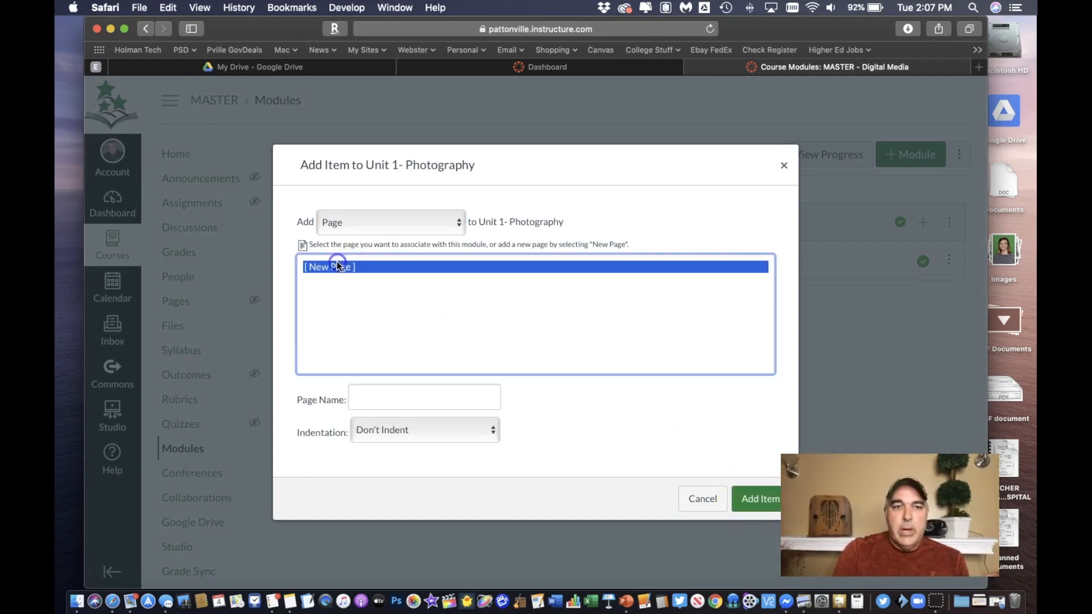
click(391, 398)
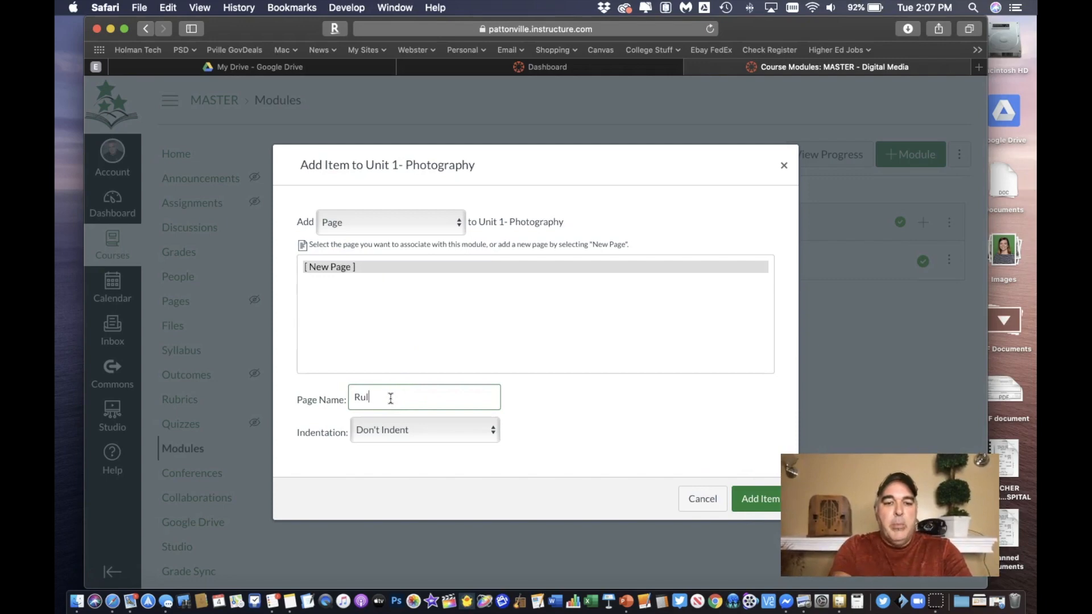
text(Rule of Thirds)
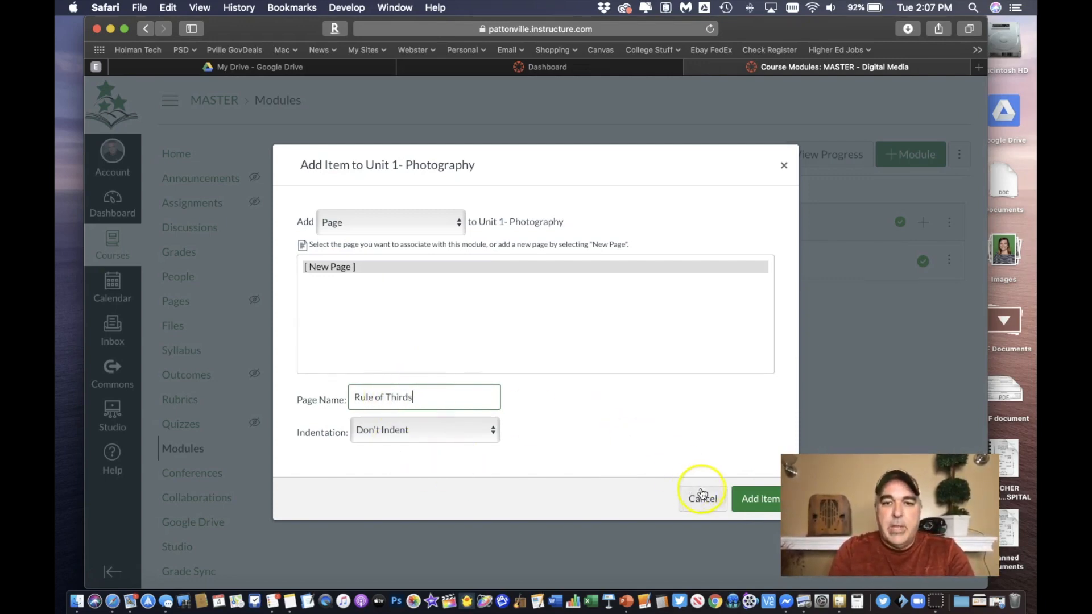
click(746, 500)
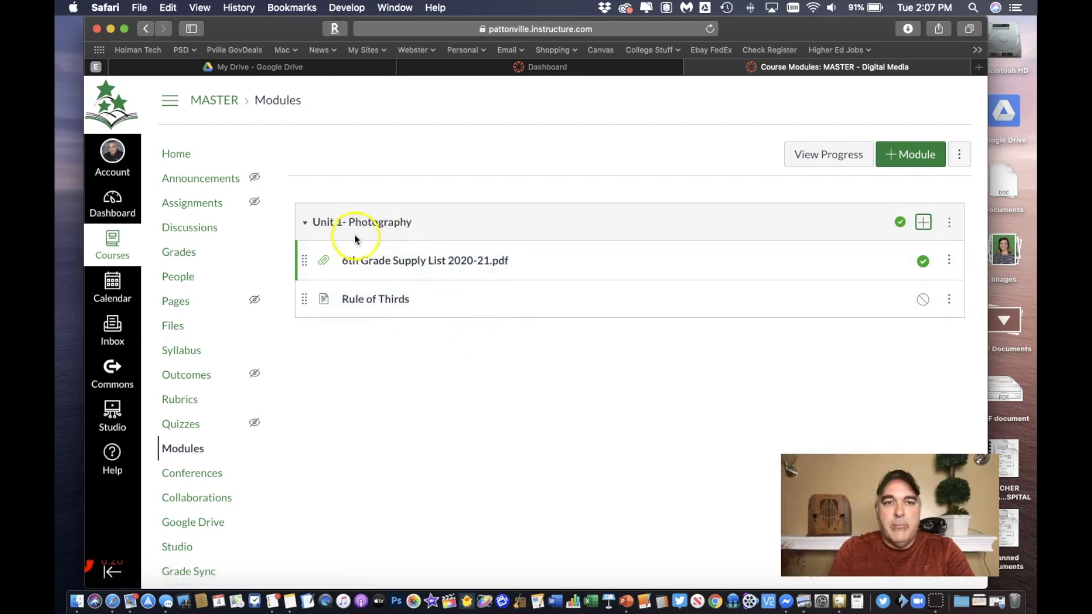
Step: Open the Rule of Thirds page for editing and enter "Whatever text I want" as its body text
click(366, 308)
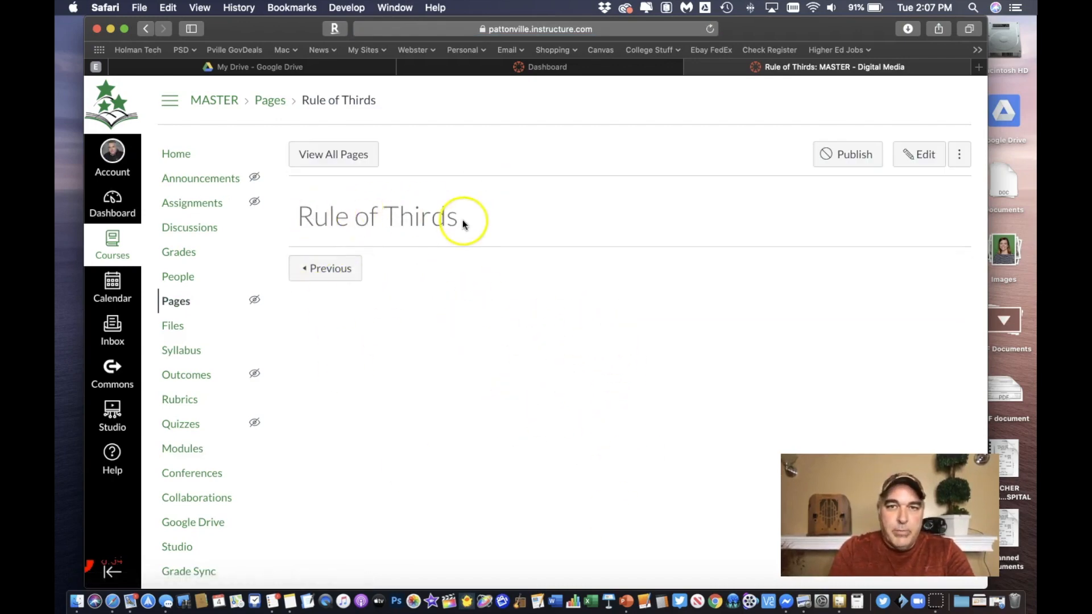
click(924, 152)
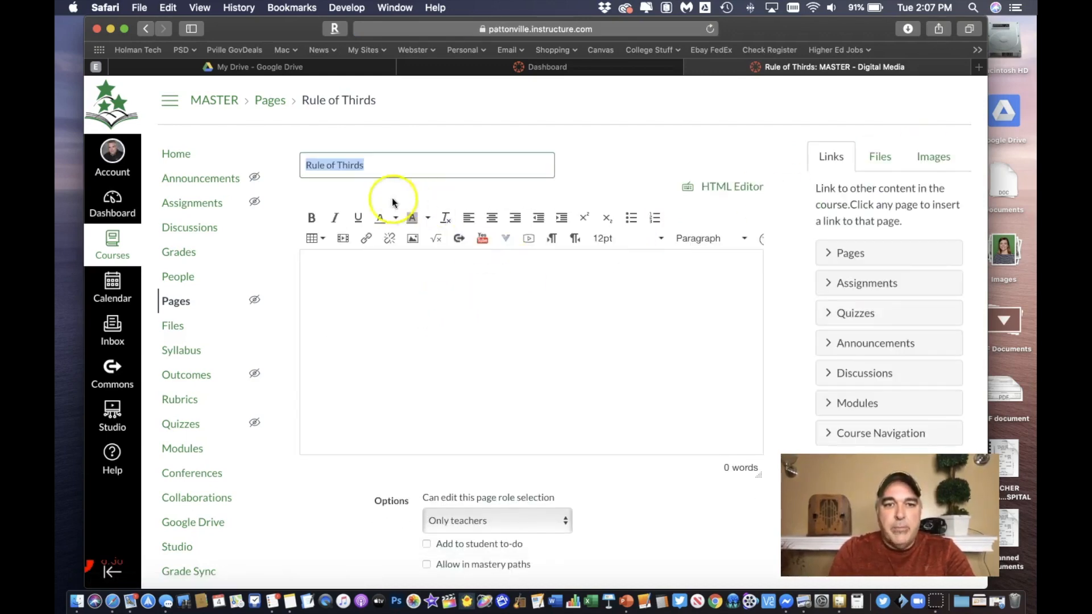
click(532, 292)
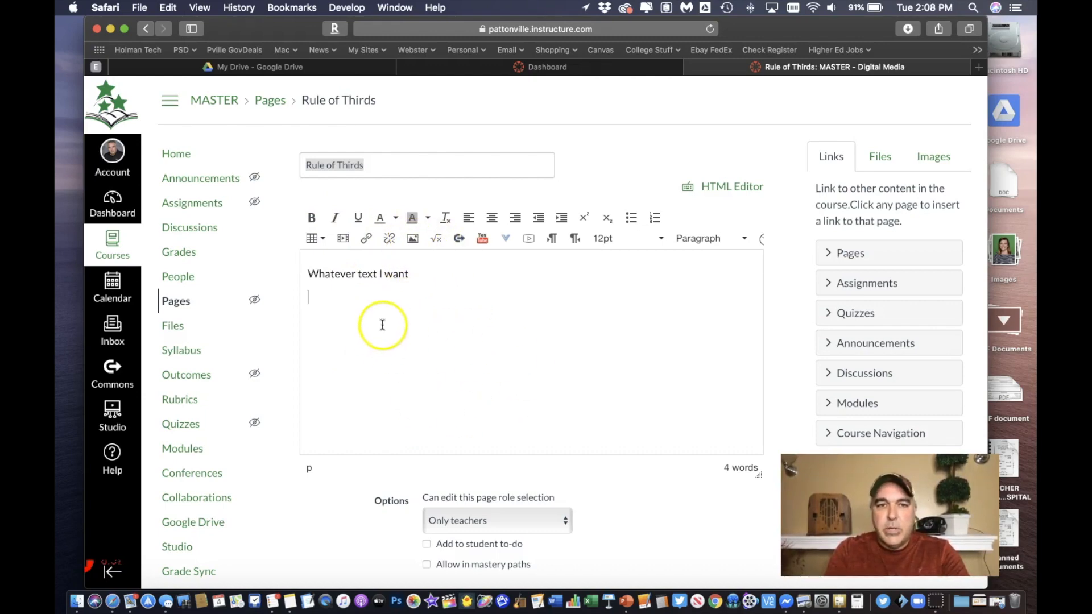
Step: Search YouTube for "rule of thirds", embed the small version of "The Rule of Thirds in 5 minutes" below the text, and save and publish the page
click(483, 241)
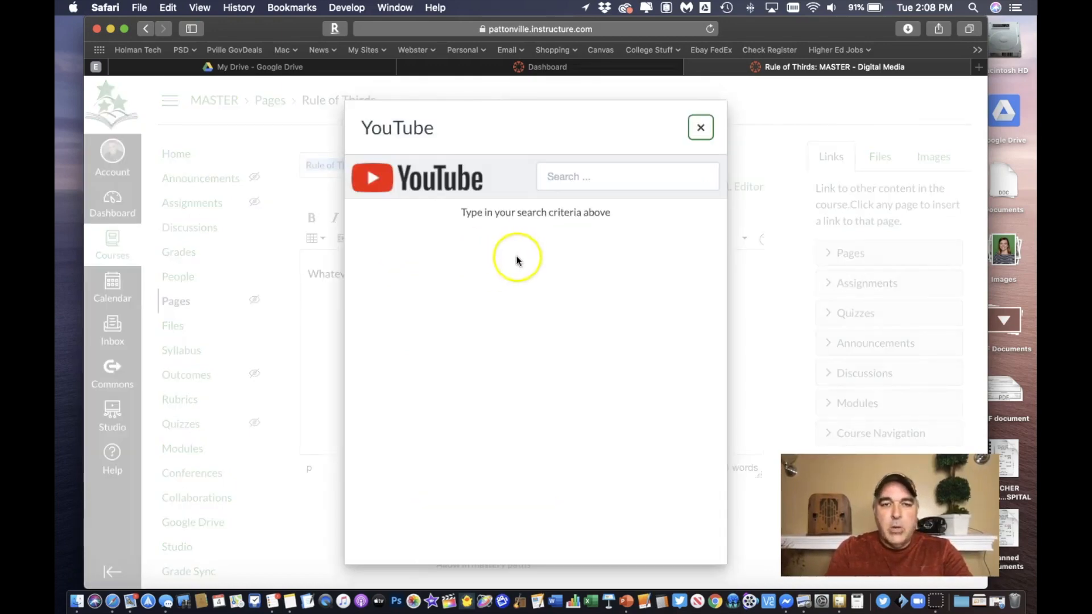
click(560, 176)
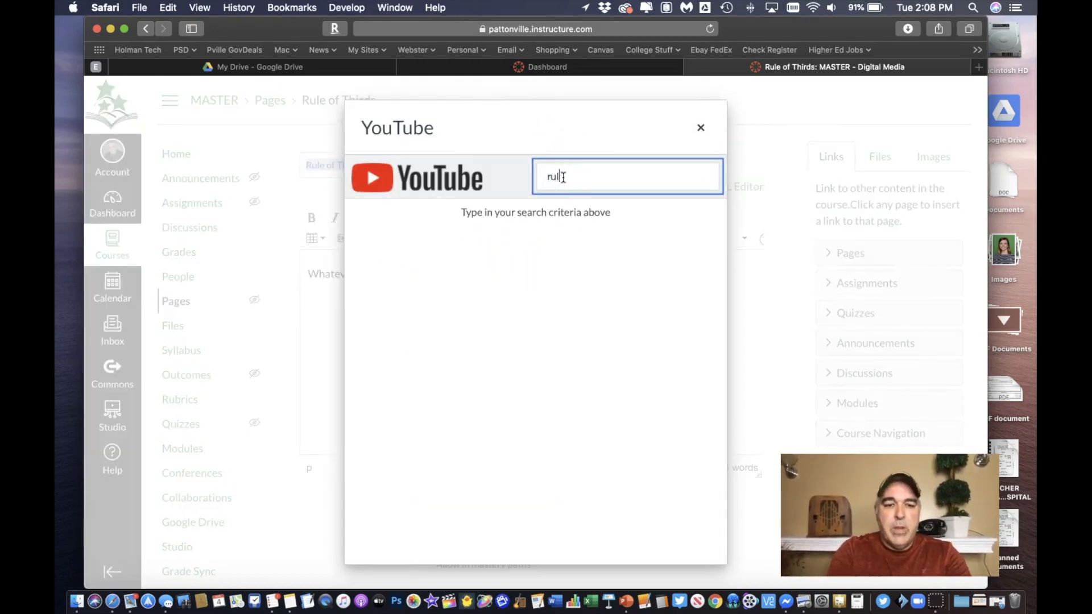
text(rule of thirds)
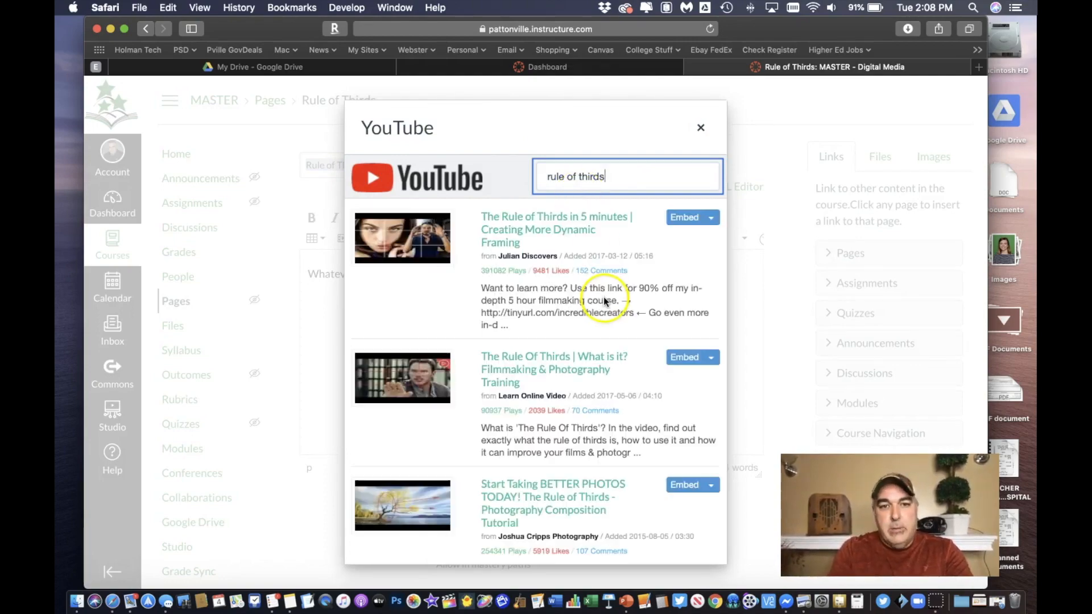
scroll(585, 317, down, 5)
scroll(586, 317, down, 4)
scroll(580, 310, up, 9)
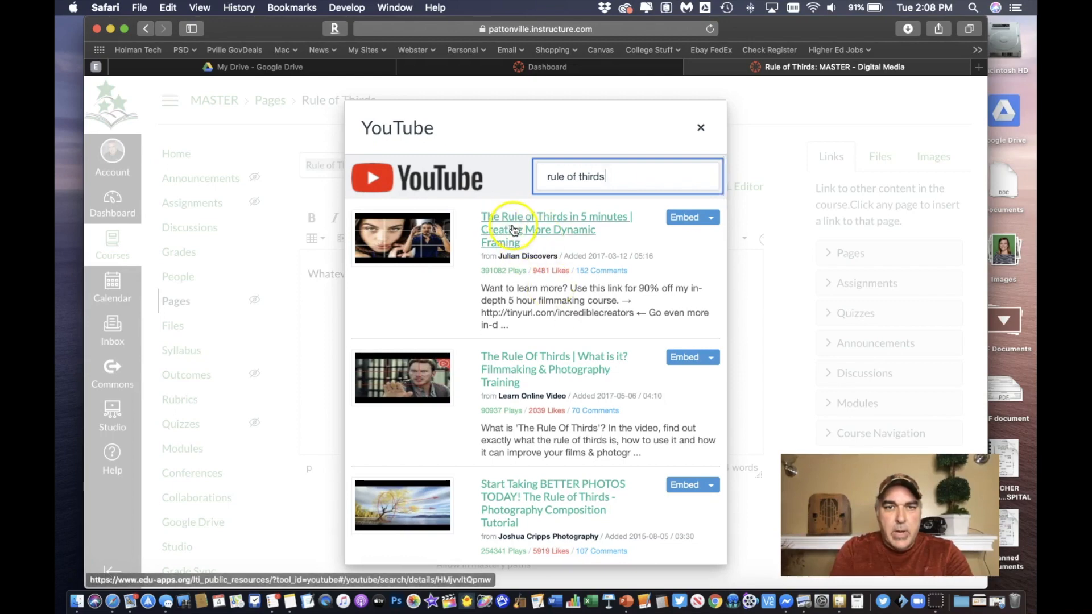
click(711, 217)
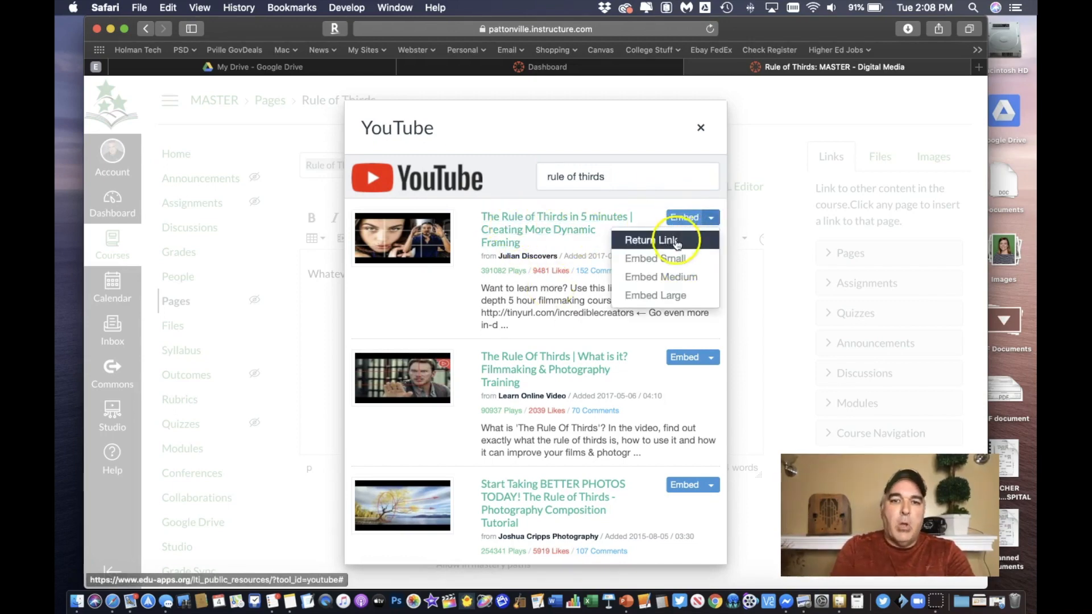
click(685, 260)
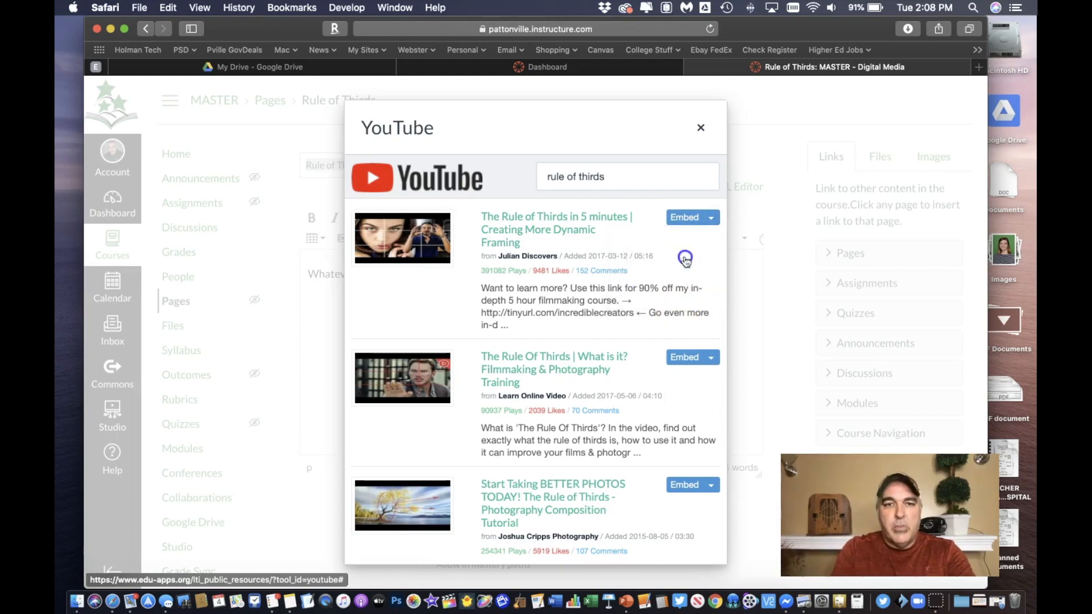
click(639, 405)
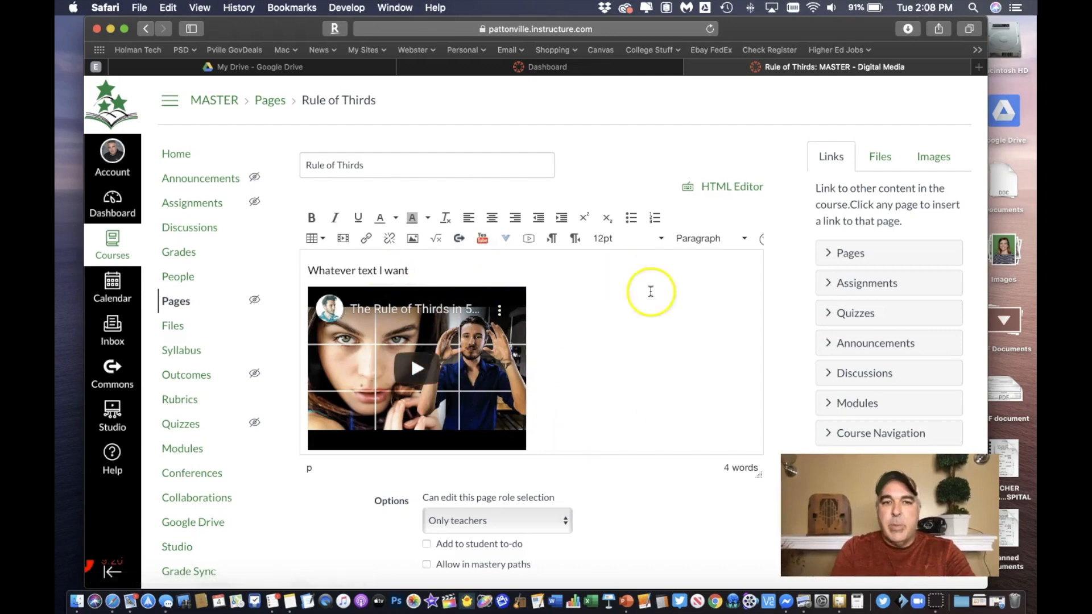
scroll(636, 385, down, 3)
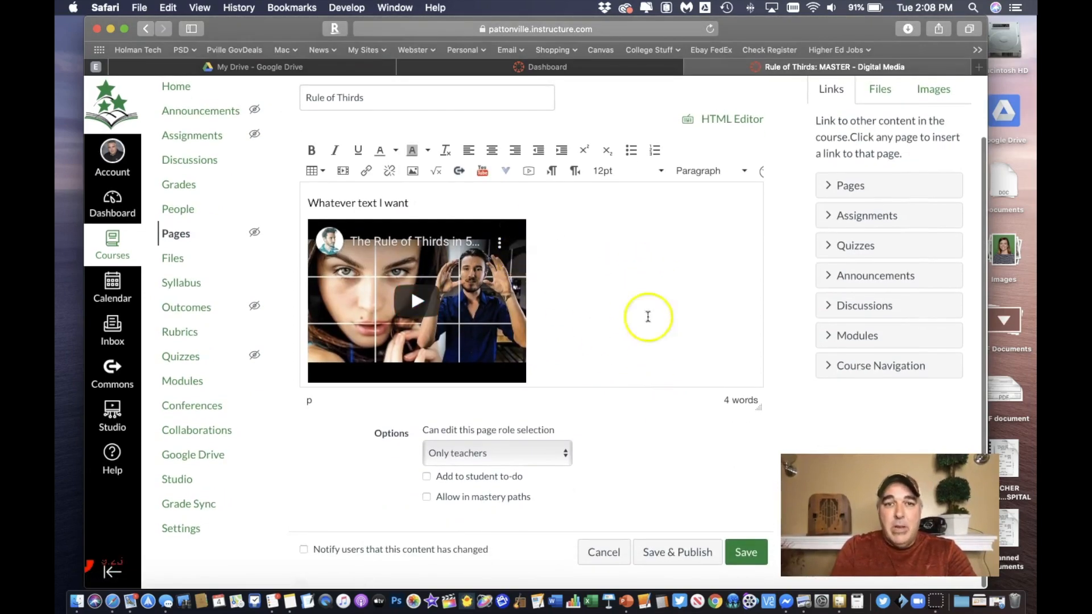
click(684, 553)
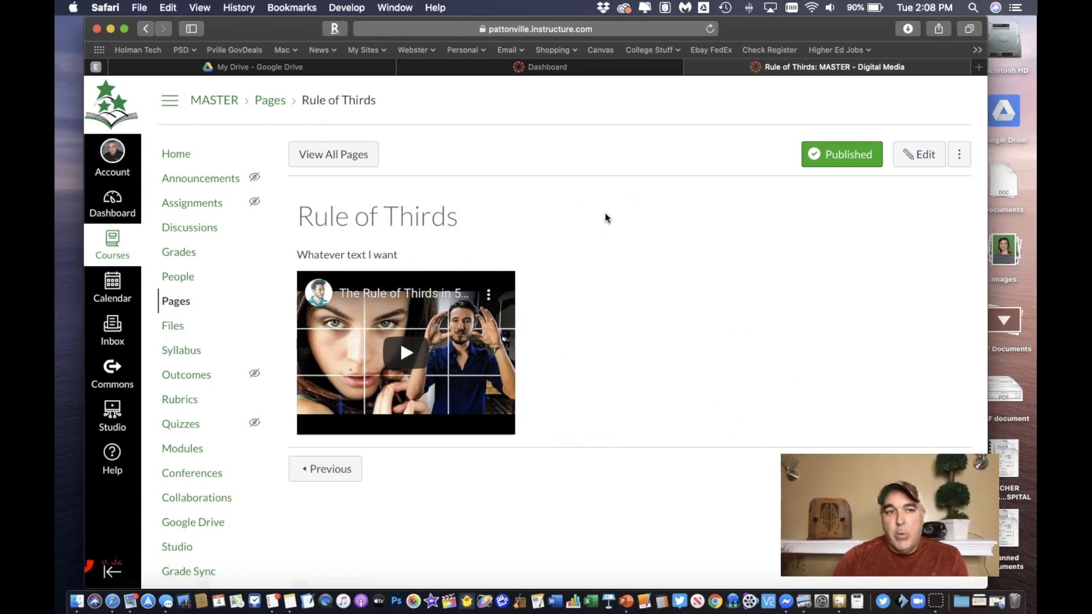
Step: Reopen the Rule of Thirds page for editing to look over its content, and return to the course home page
click(917, 159)
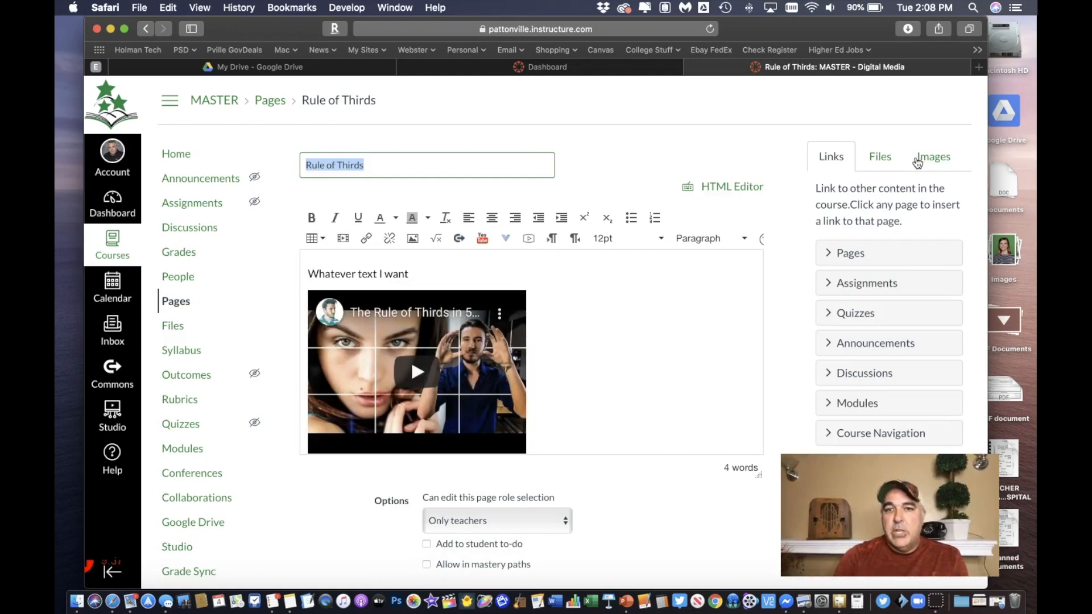
click(726, 228)
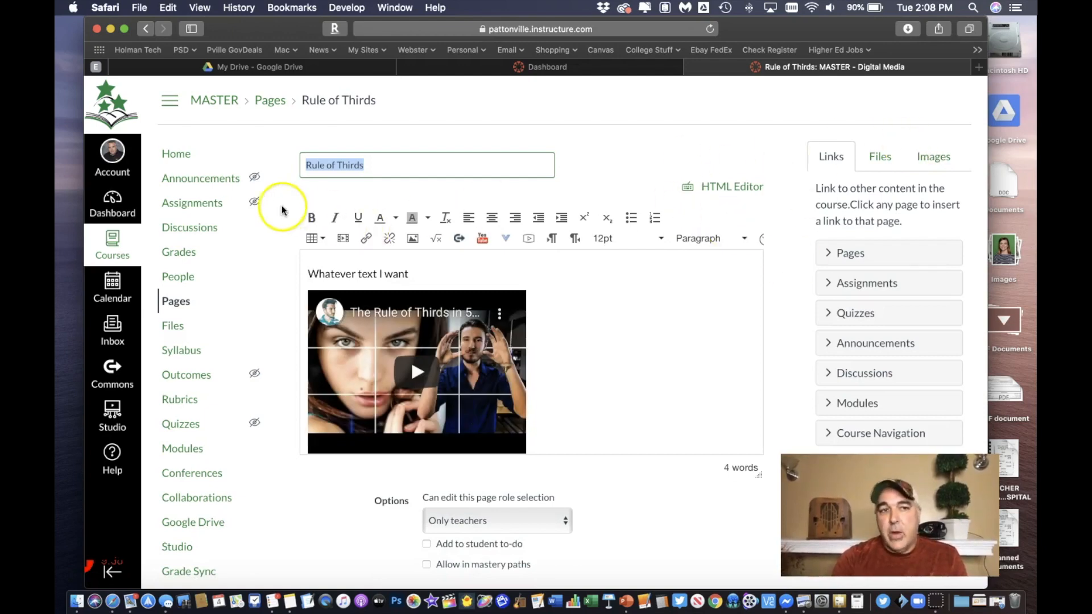
click(187, 155)
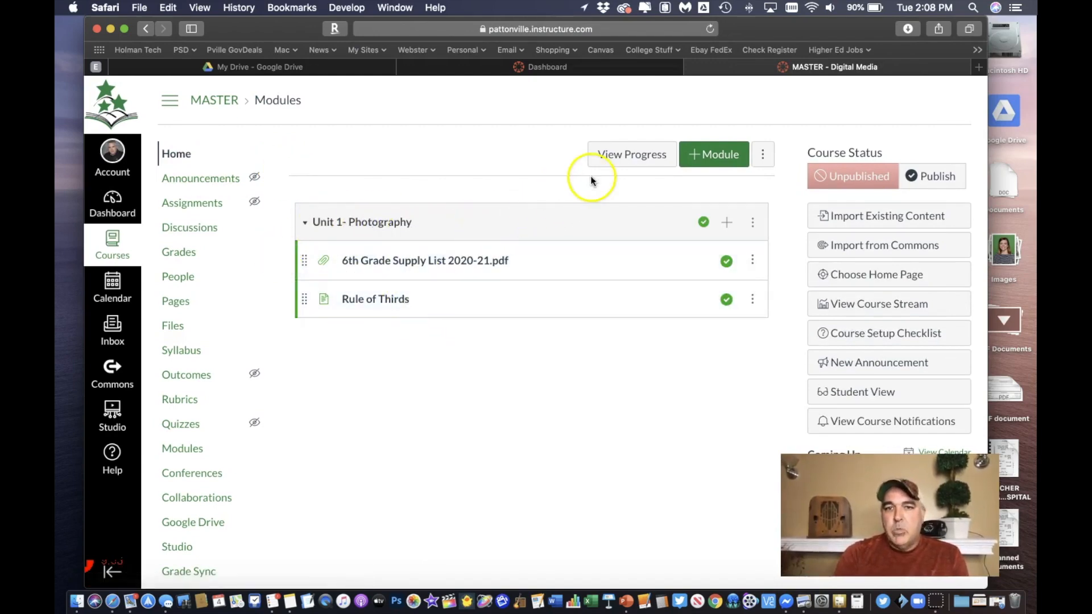
Step: Add a new assignment named "Rule of Thirds Assignment" to the Unit 1- Photography module, without indentation
click(727, 224)
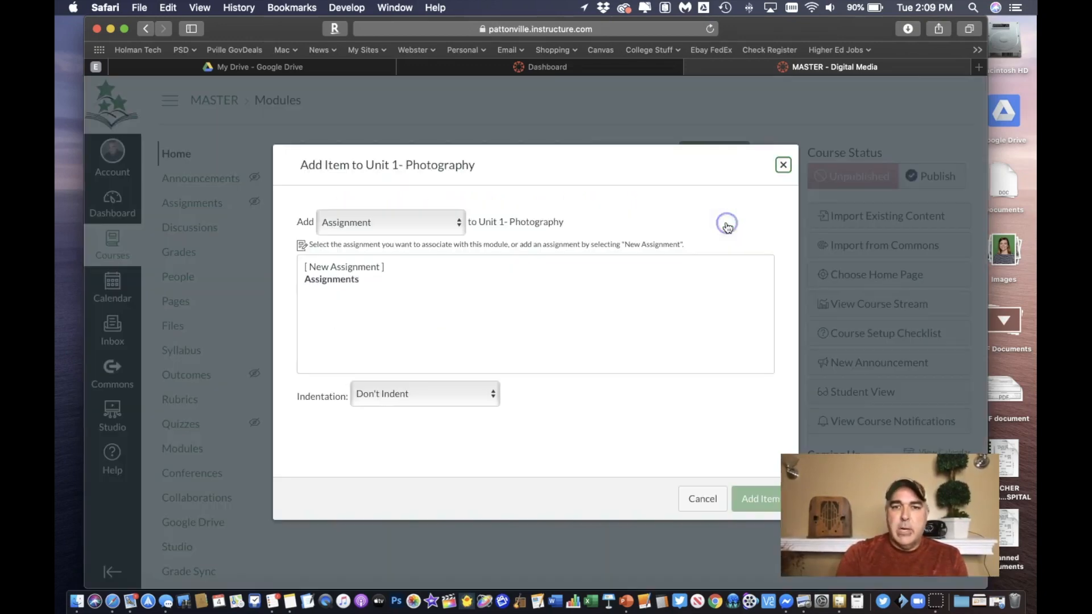
click(431, 225)
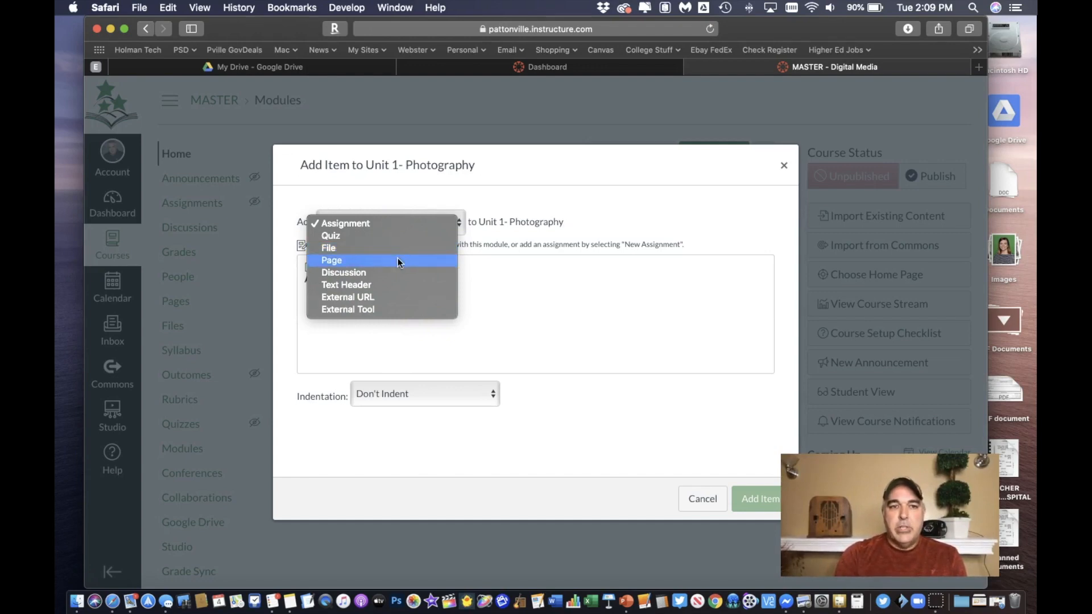
click(384, 225)
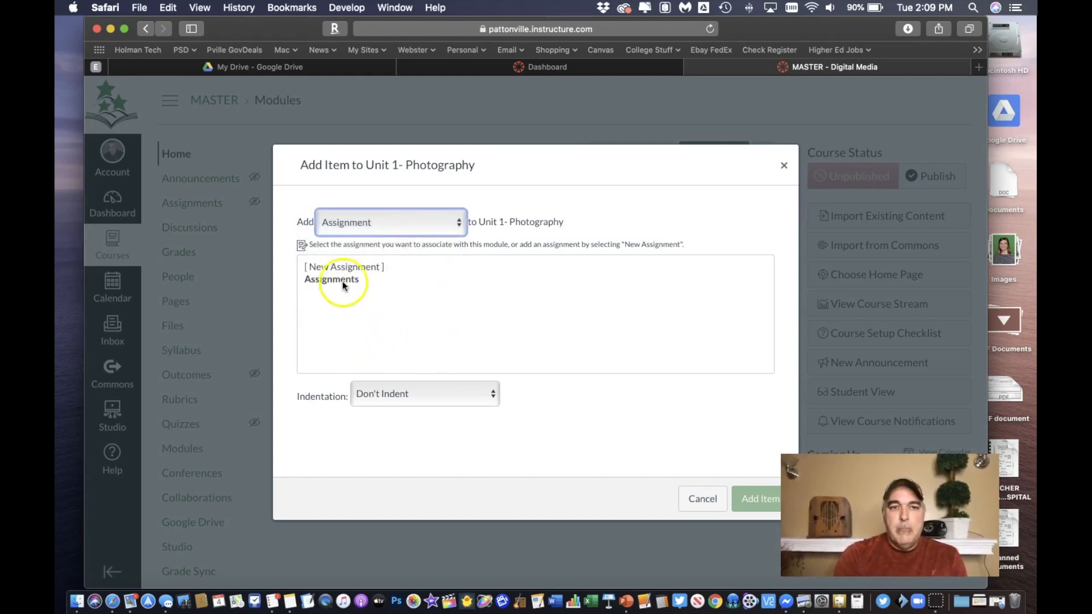
click(320, 265)
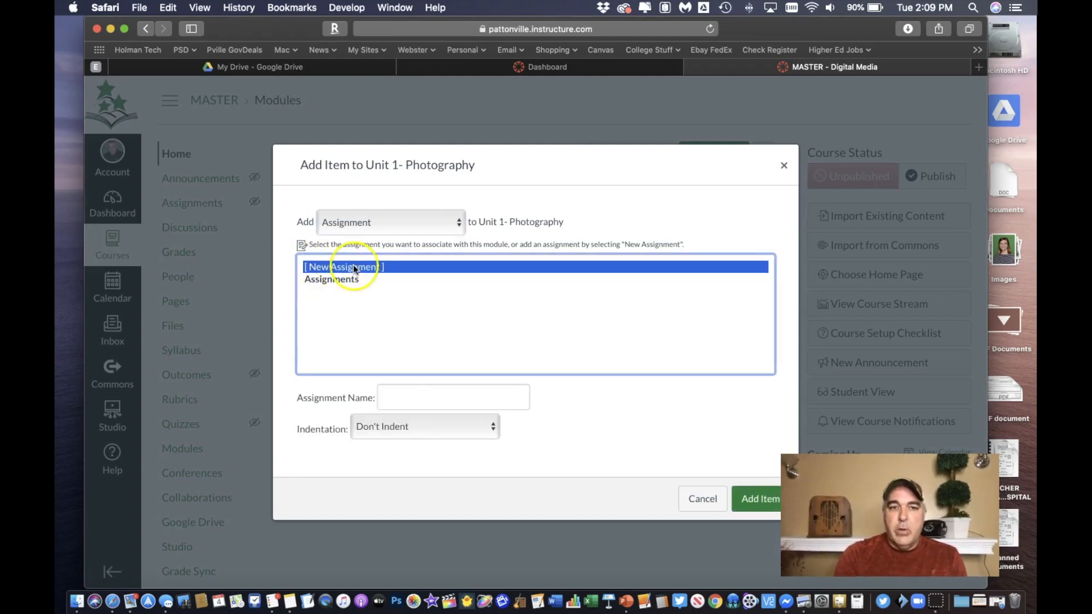
click(396, 401)
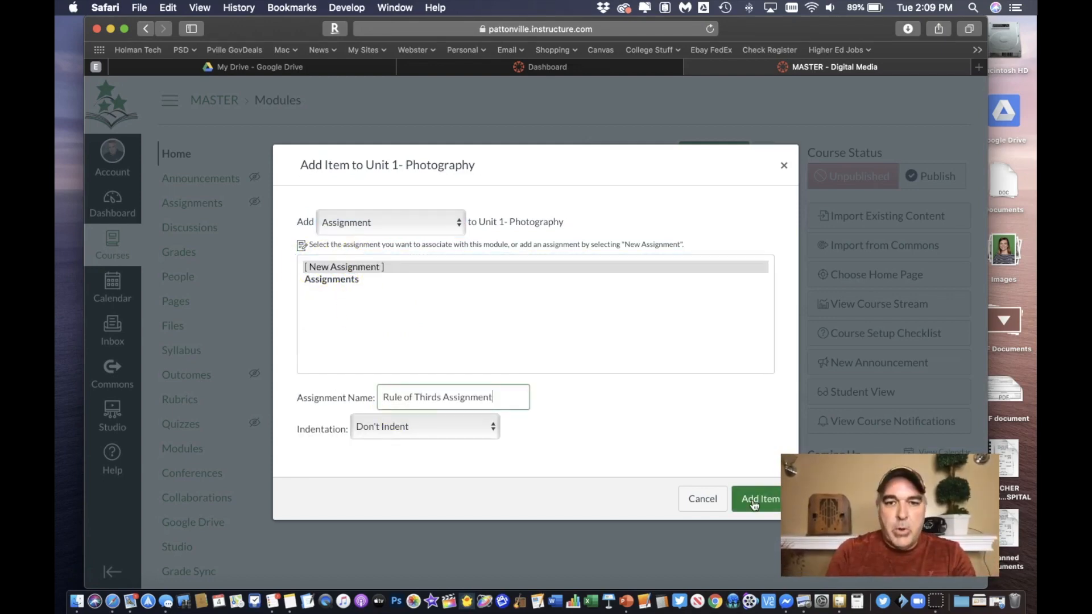
click(753, 503)
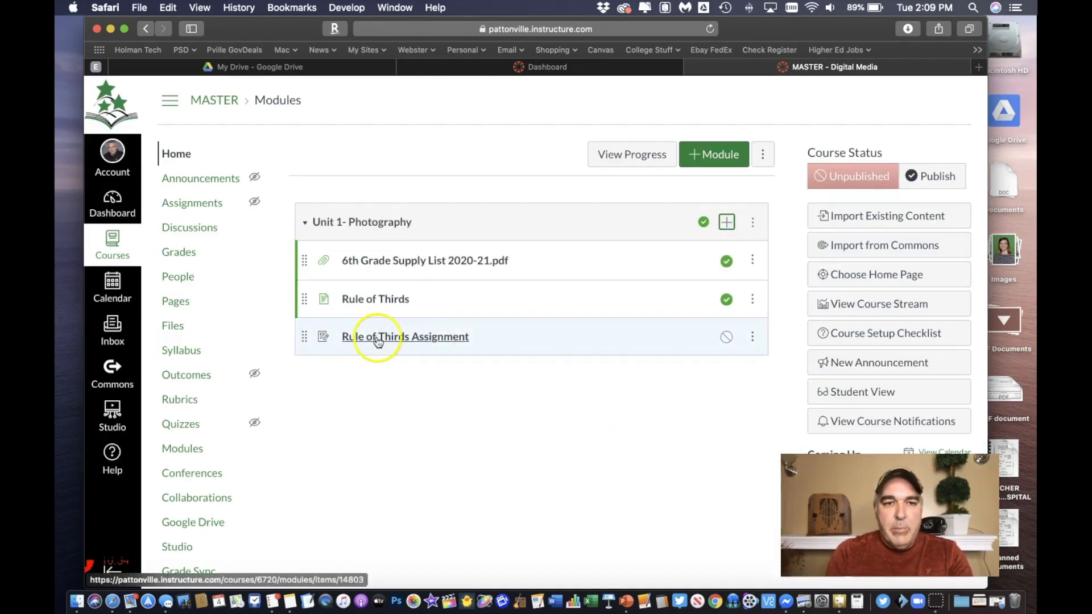
Step: Open the Rule of Thirds Assignment for editing and look over its content editor and grade display options
click(434, 336)
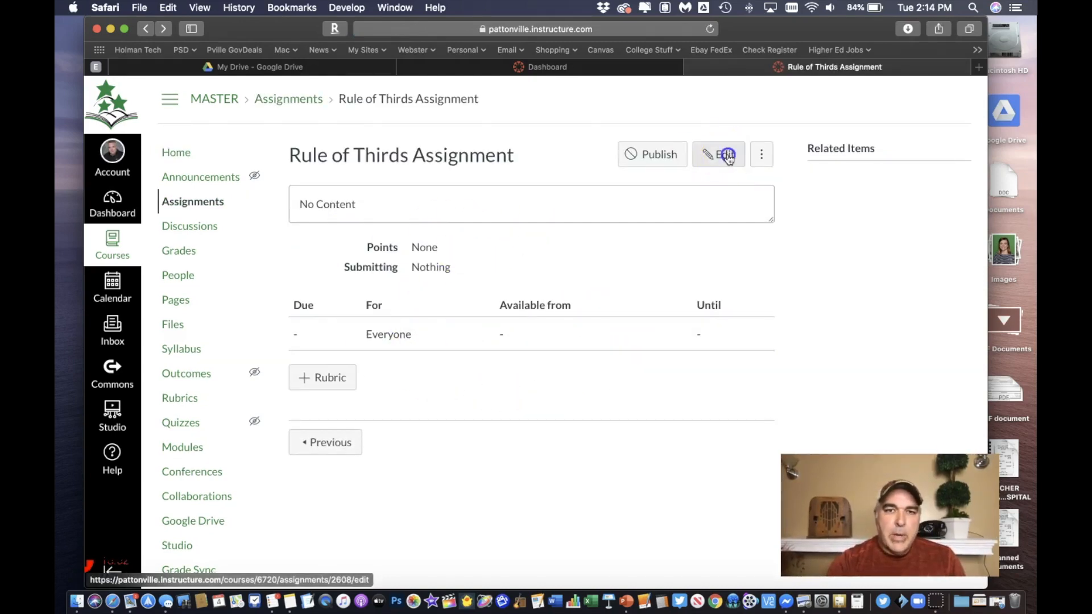
click(727, 155)
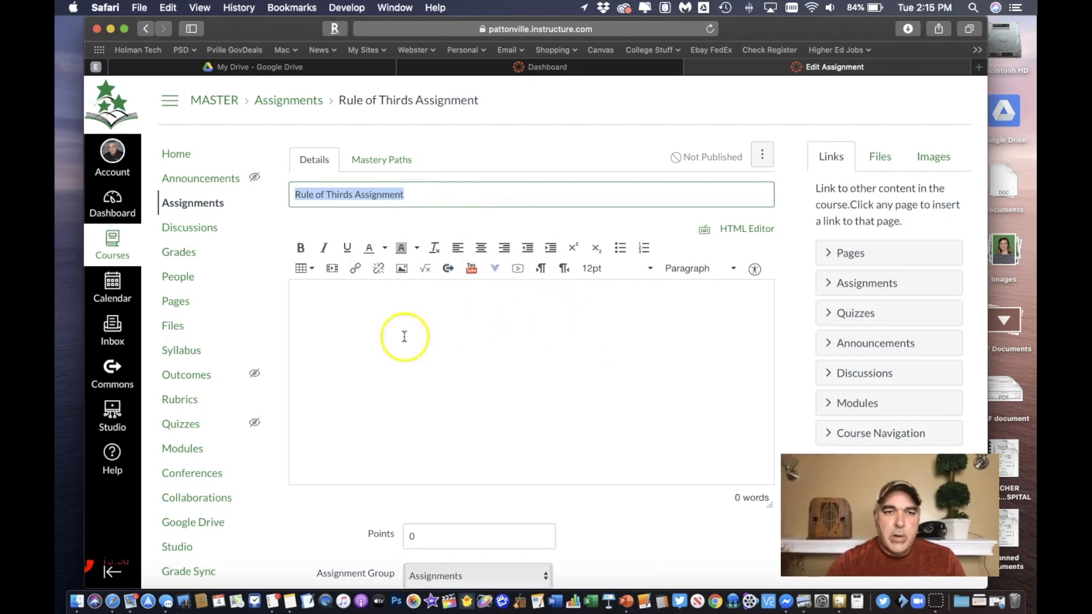
scroll(634, 378, down, 5)
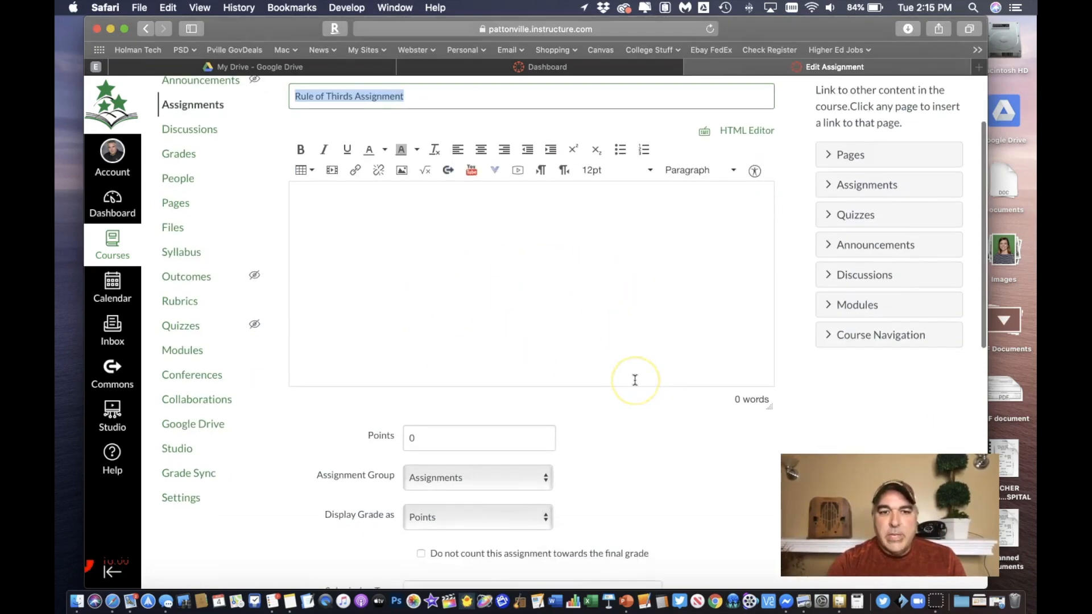
scroll(634, 380, up, 4)
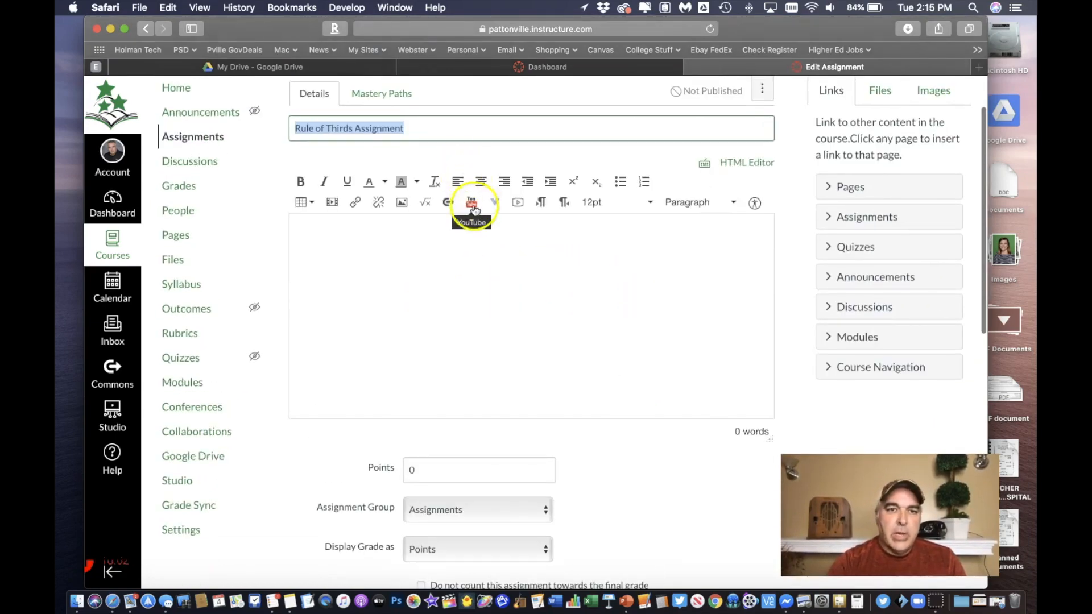
scroll(602, 306, down, 7)
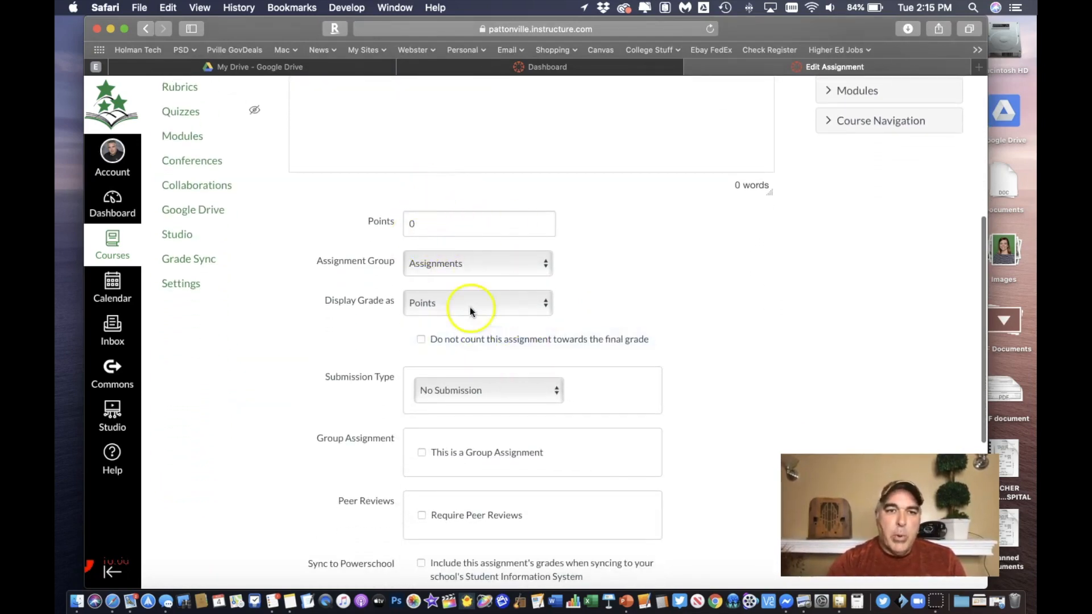
click(486, 305)
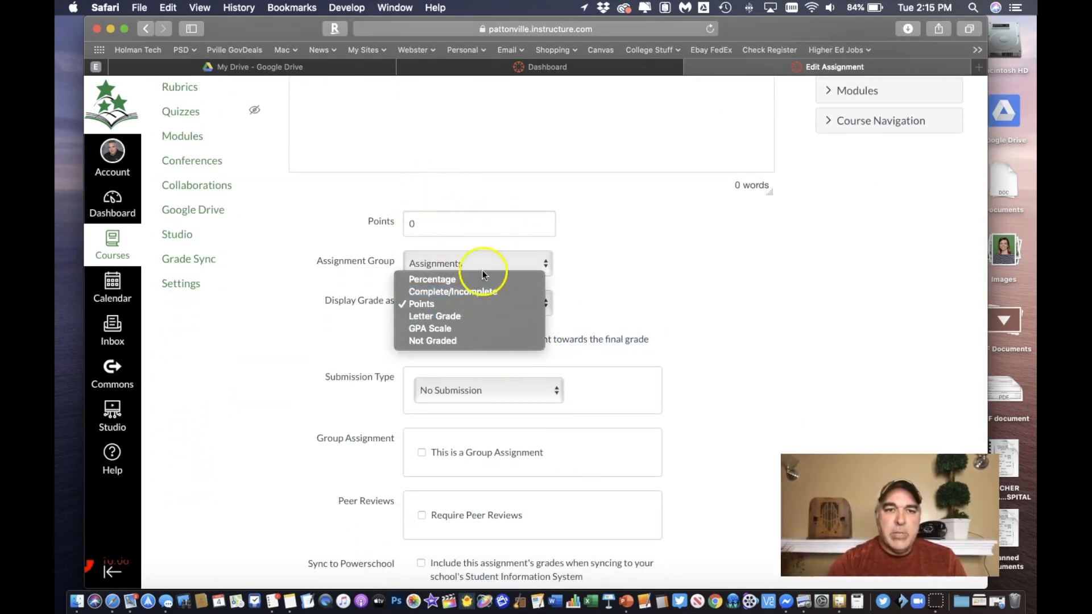
click(595, 323)
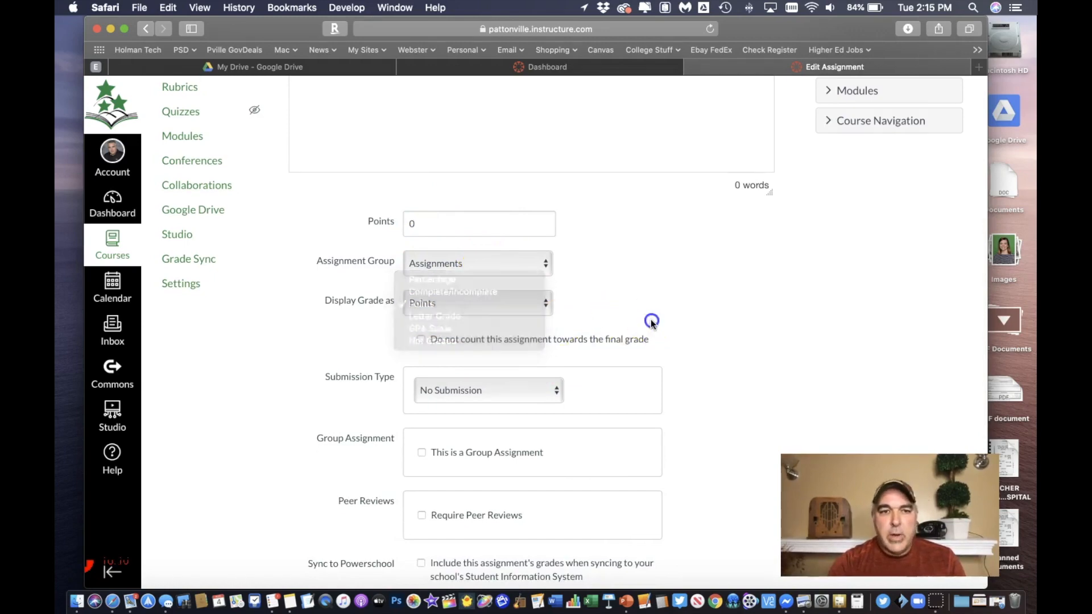
Step: Set the submission type to Online to view its entry options, and switch it to External Tool
click(514, 382)
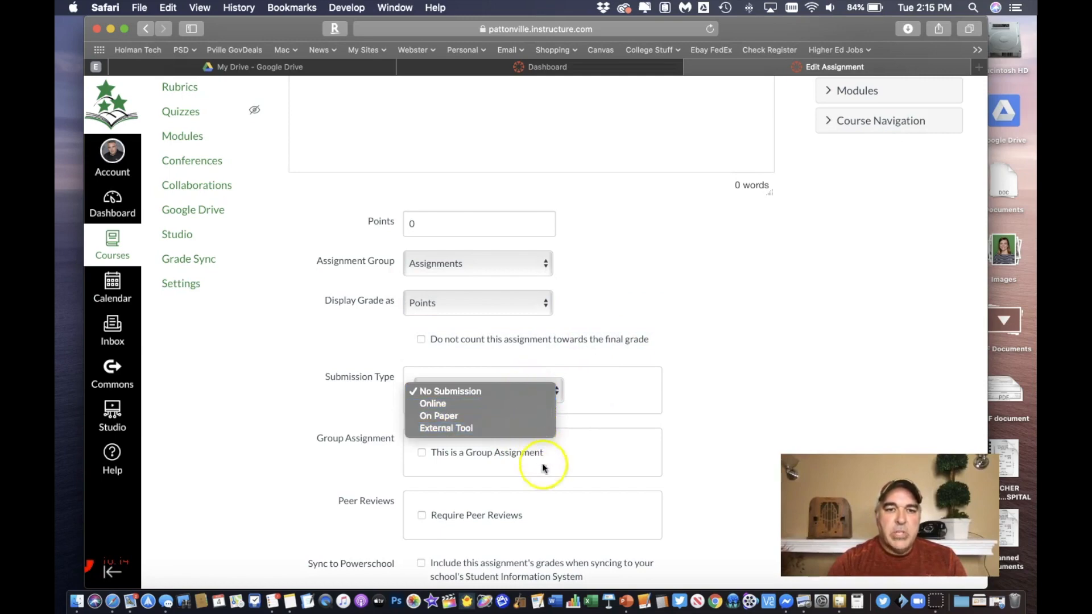
click(528, 399)
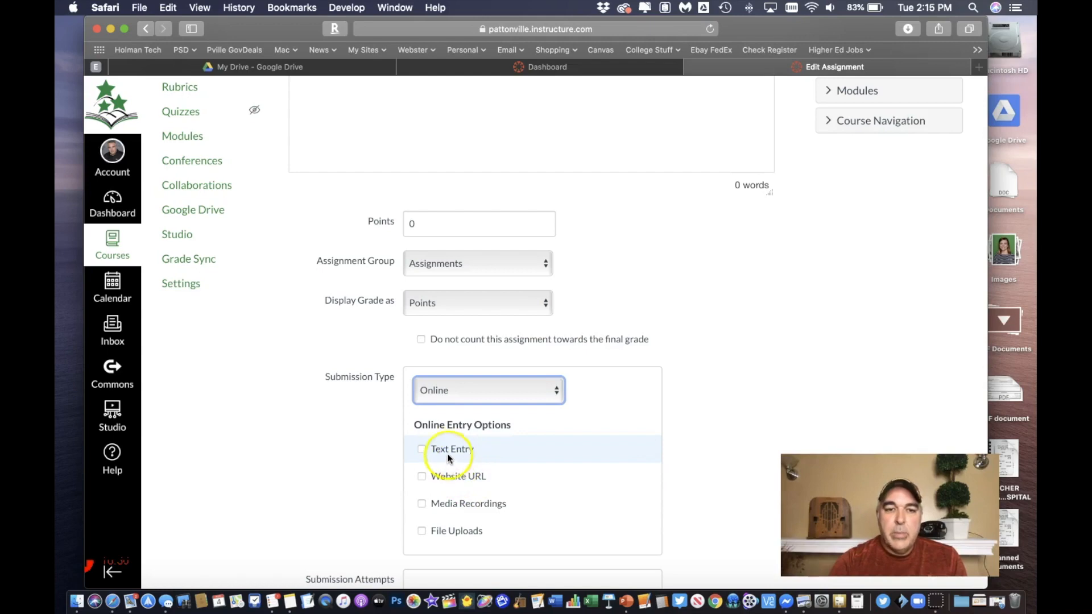
click(481, 393)
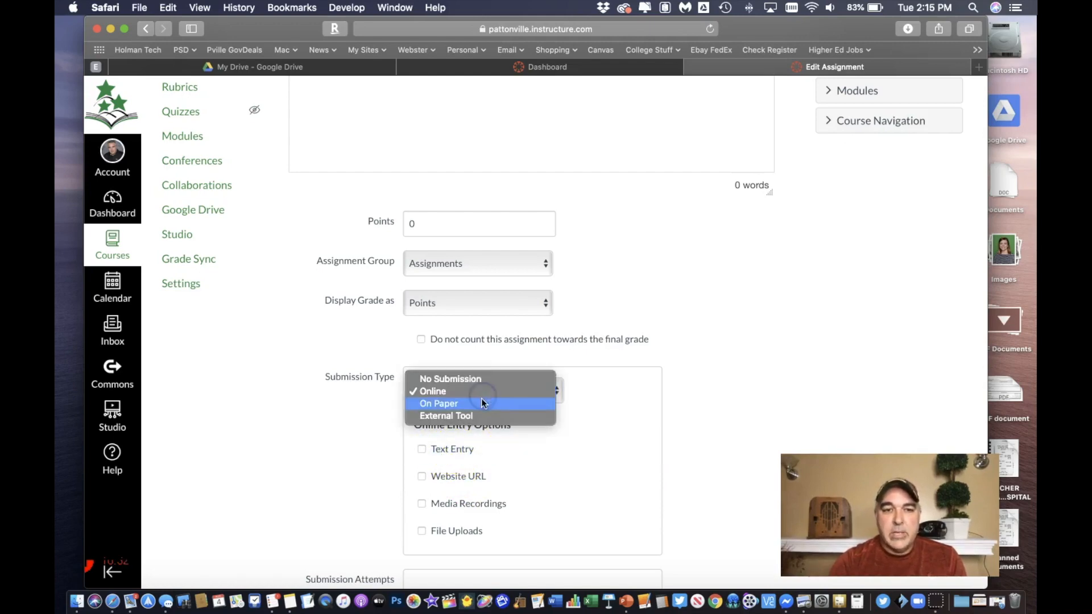
click(484, 414)
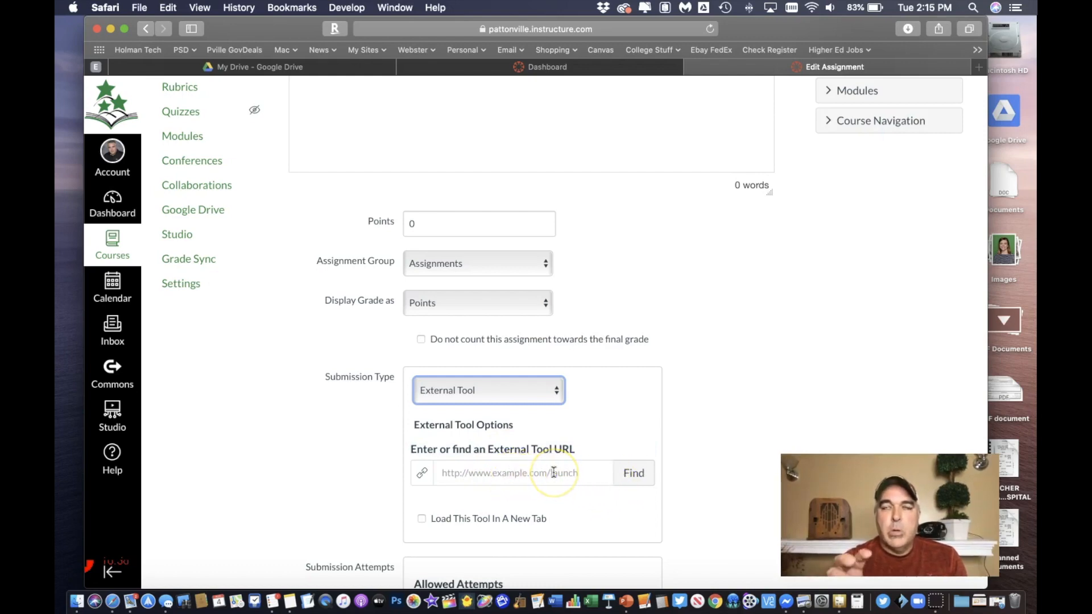
Step: Browse the list of available external tools and close it without selecting one
click(634, 473)
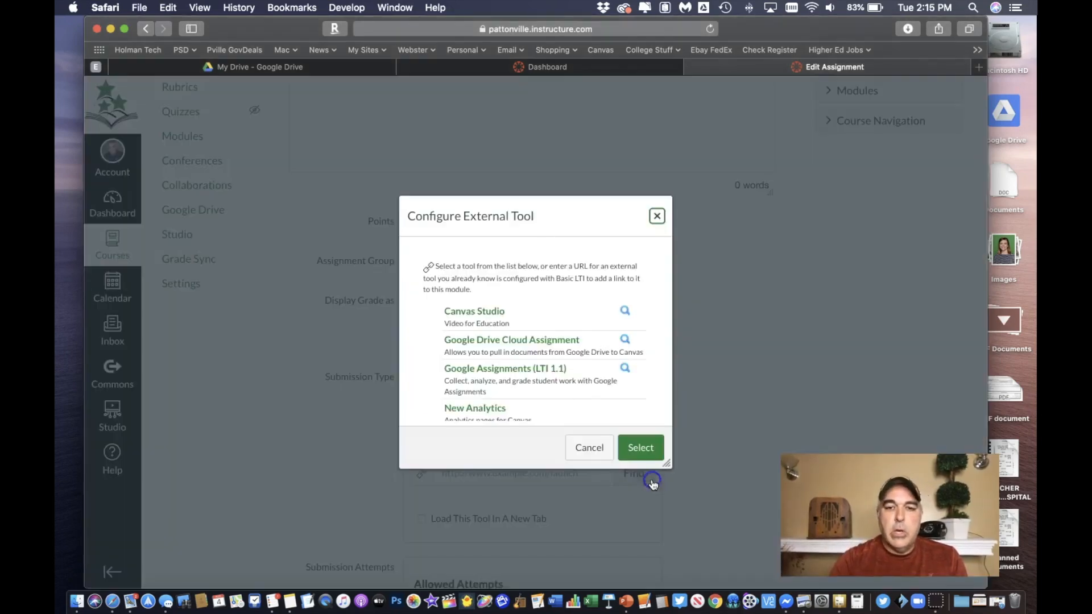
scroll(560, 350, down, 5)
scroll(559, 346, down, 3)
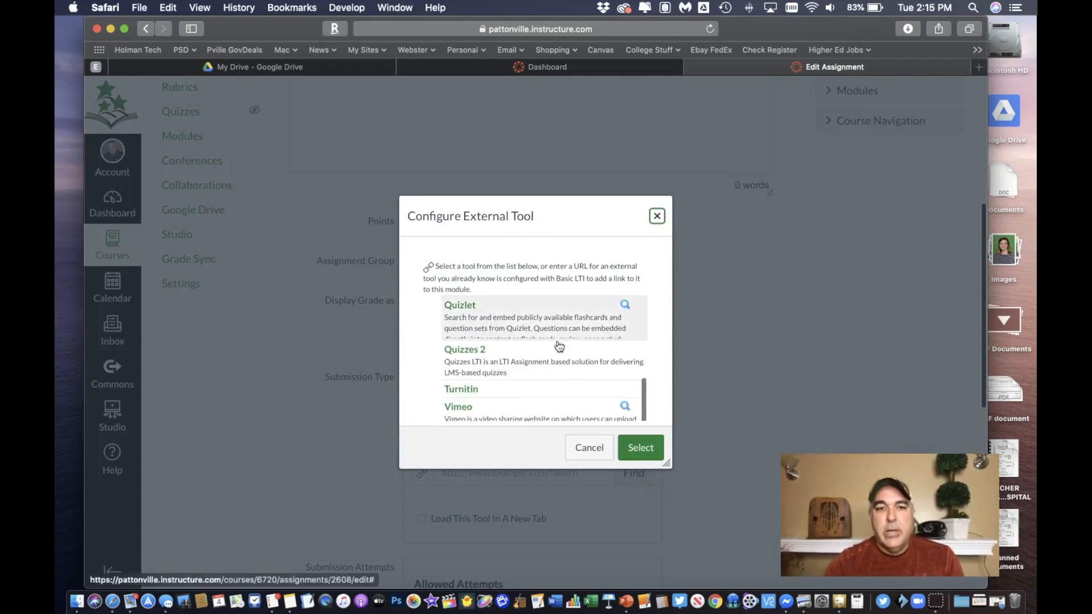
click(558, 359)
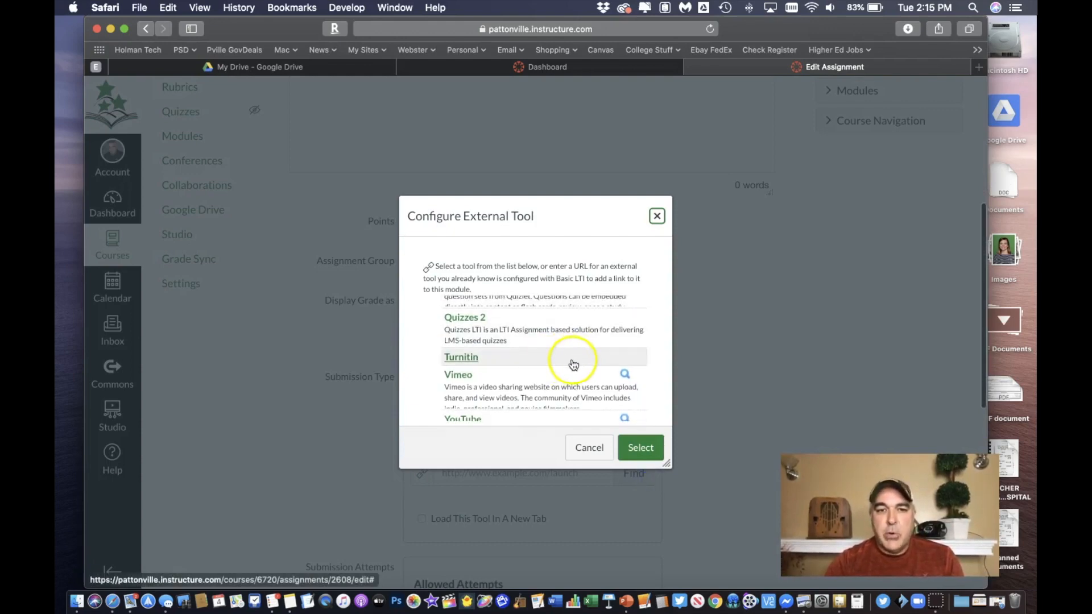
scroll(578, 365, up, 10)
scroll(674, 172, up, 1)
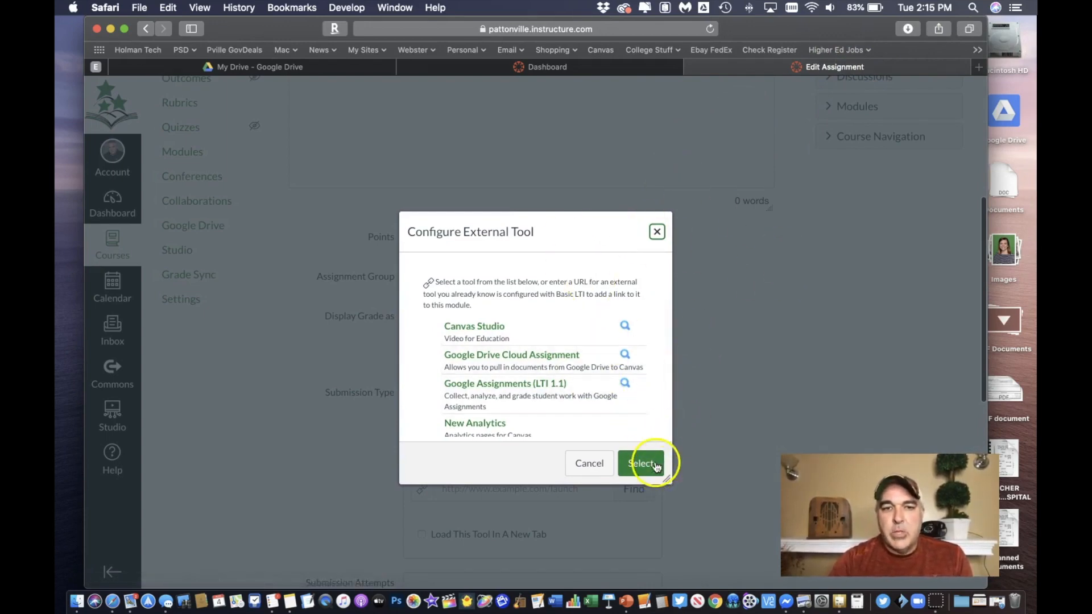
click(656, 232)
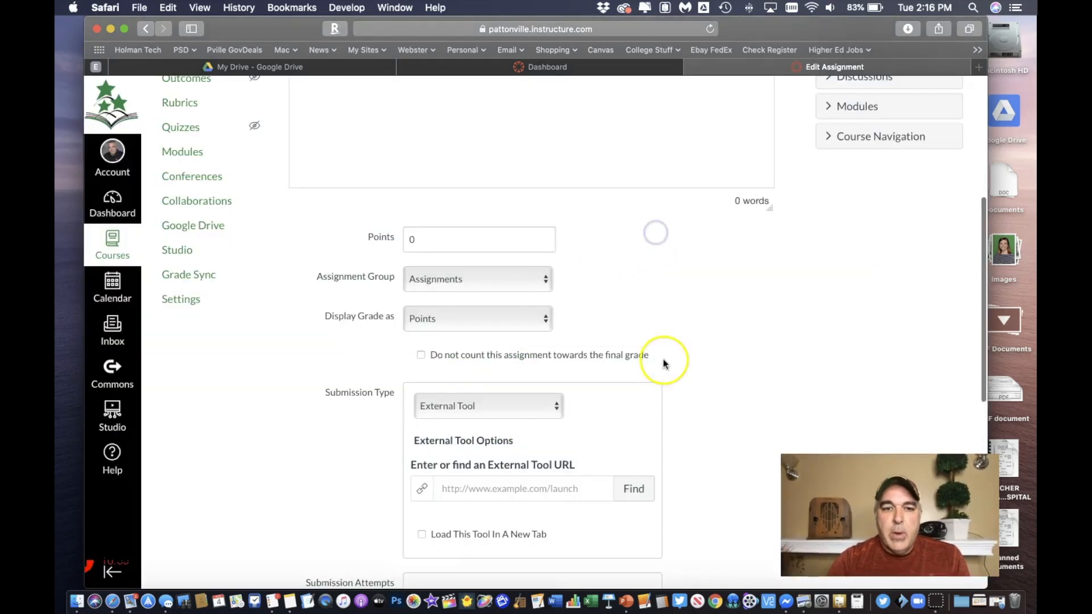
Step: Include the assignment's grades in the Powerschool sync and try to save and publish the assignment
scroll(663, 360, down, 6)
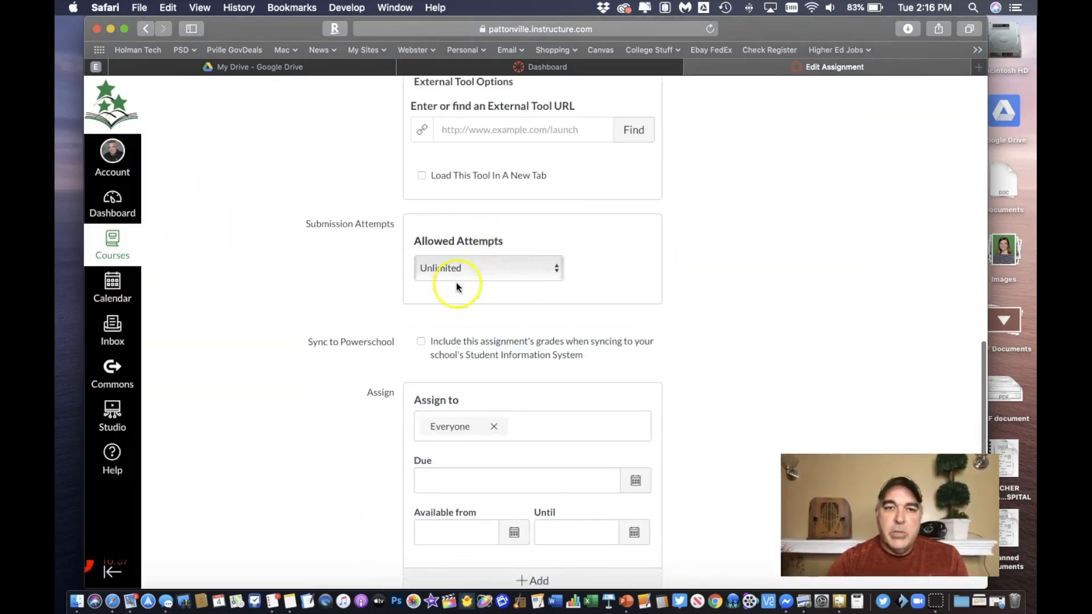
scroll(548, 329, down, 2)
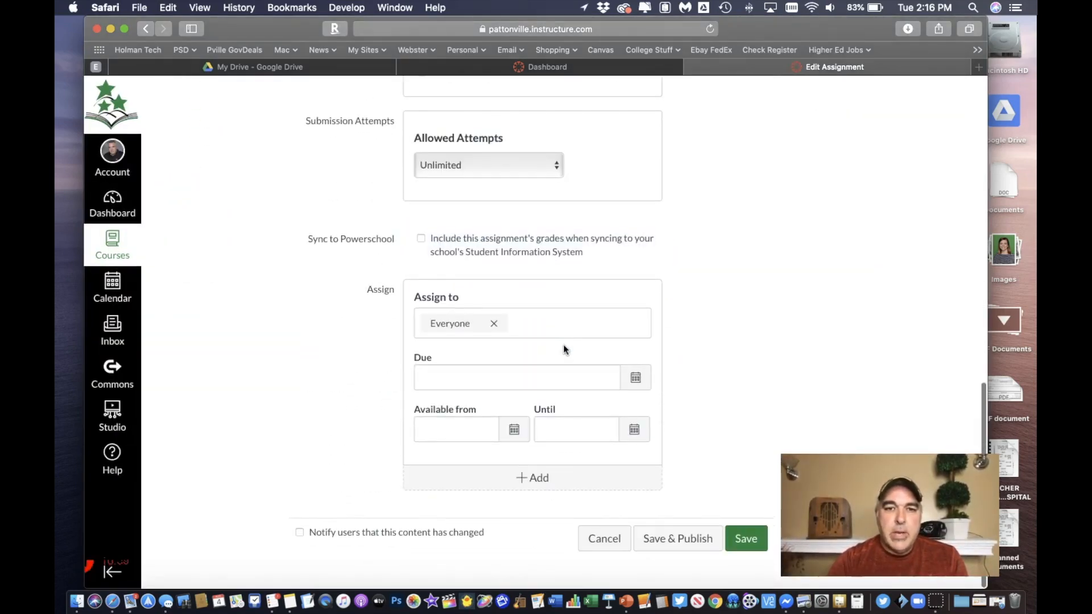
click(636, 378)
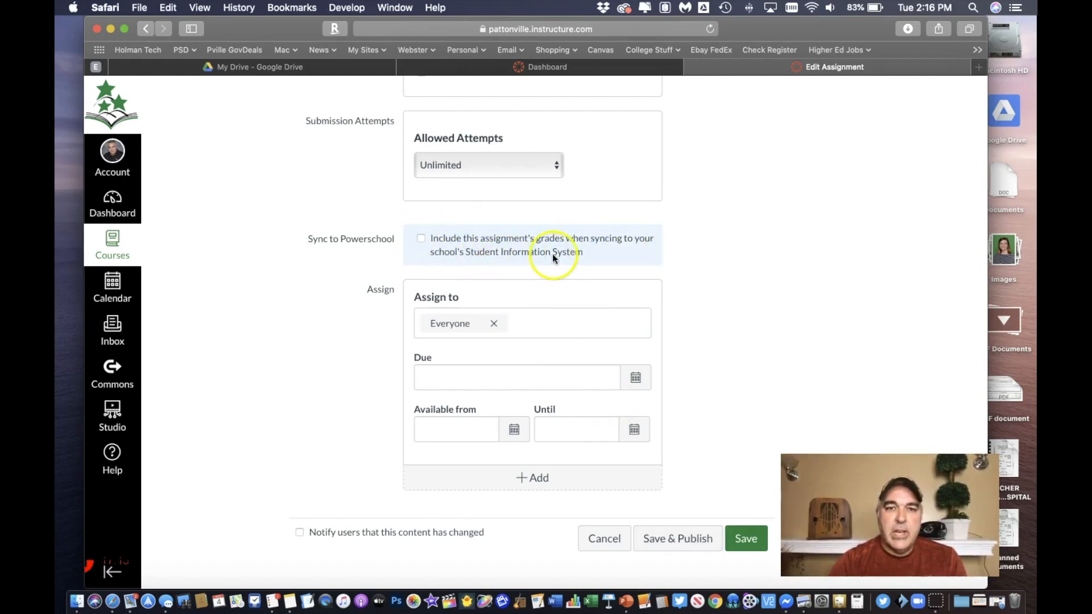
click(420, 239)
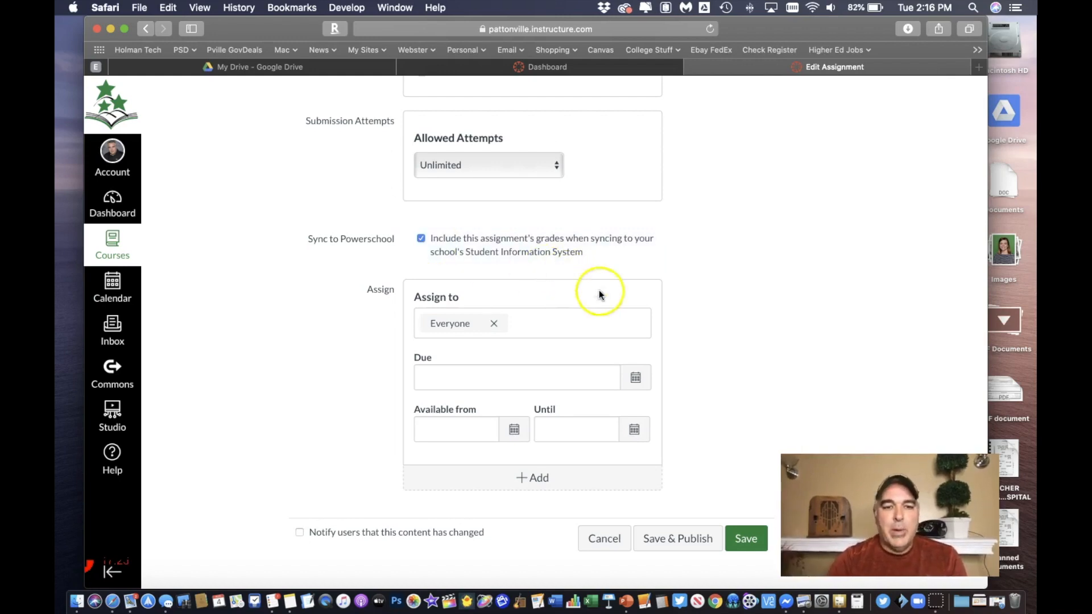
click(708, 543)
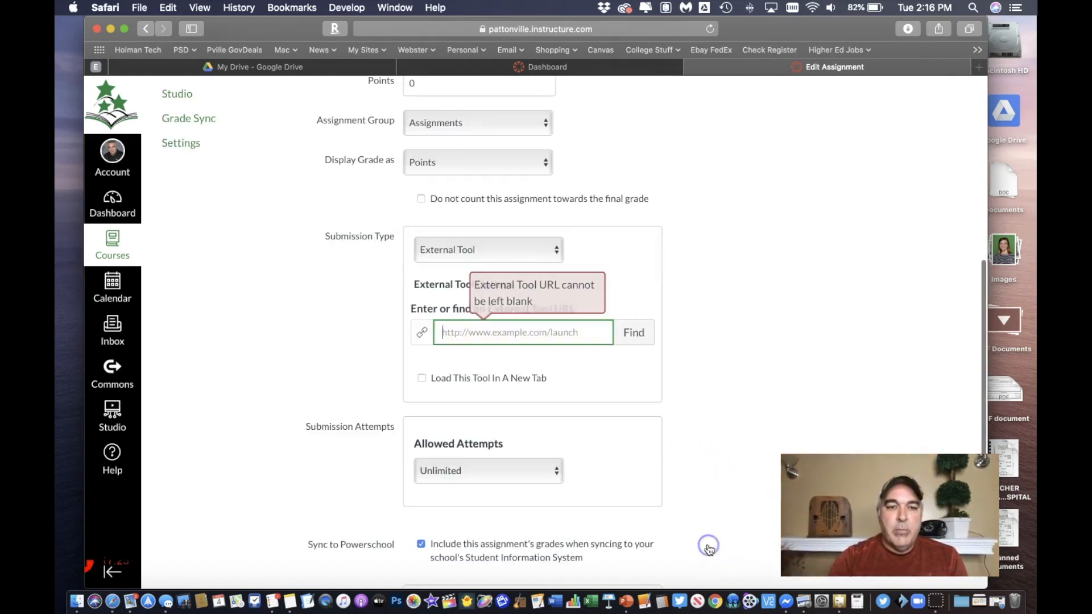
Step: Change the submission type to Online with File Uploads allowed, and save and publish the assignment
click(494, 251)
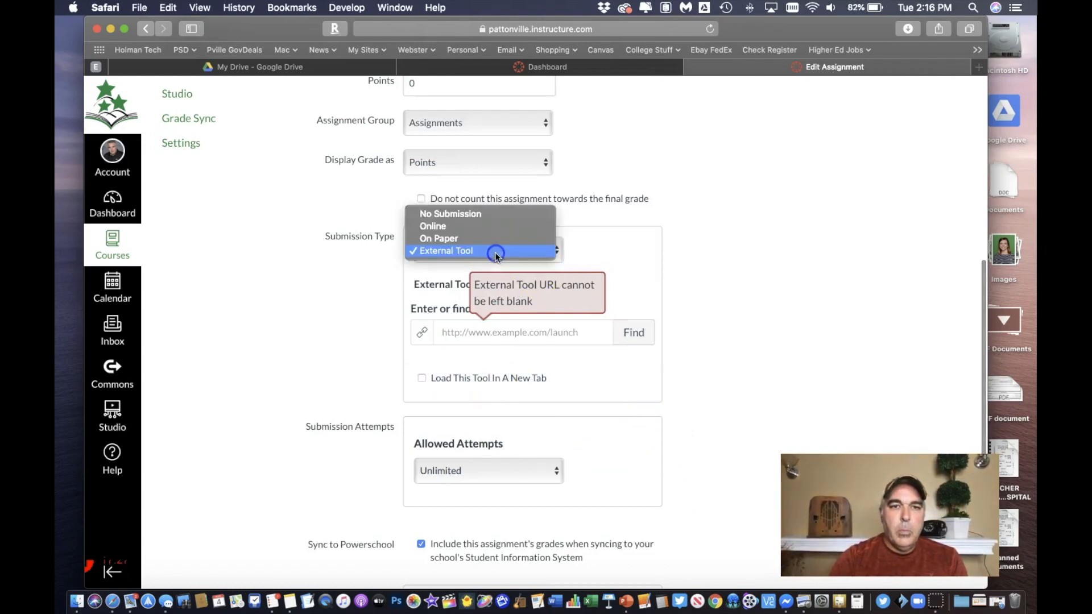
click(480, 227)
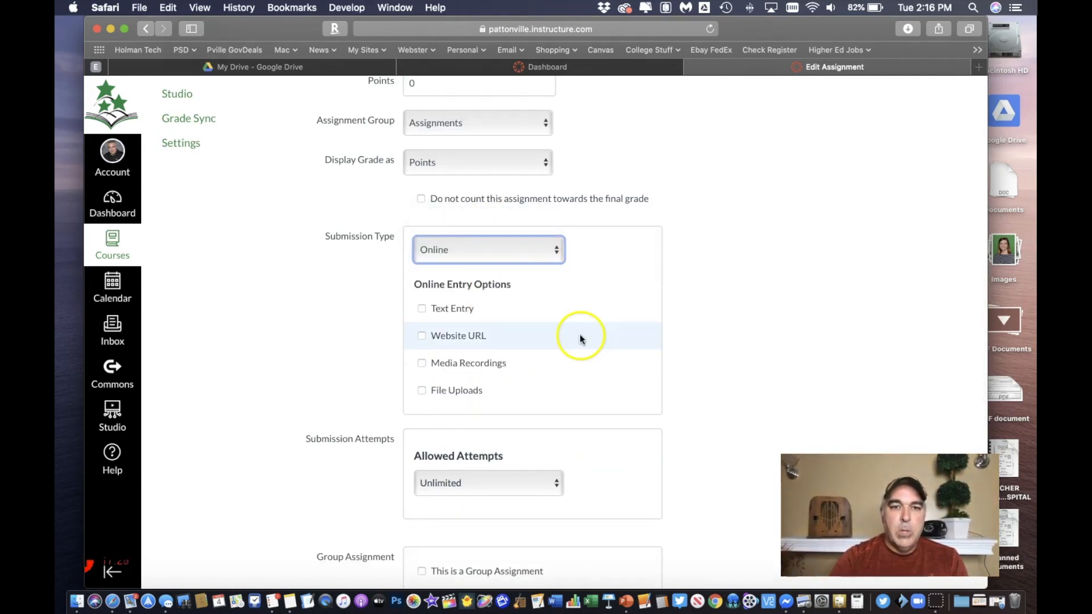
scroll(579, 333, down, 1)
click(425, 389)
scroll(658, 397, down, 10)
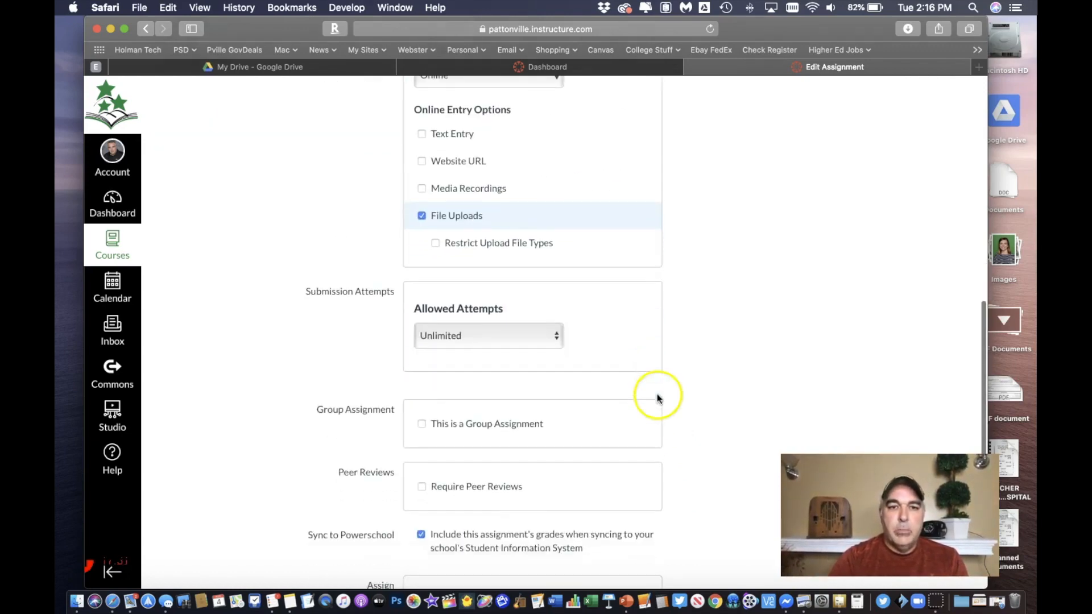
click(739, 535)
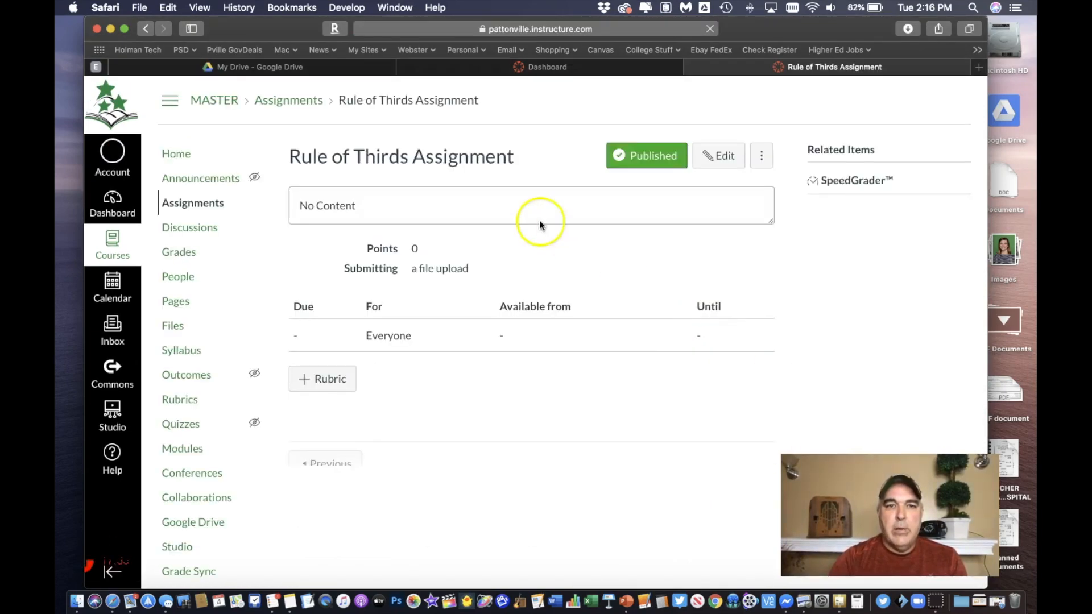
Step: Return to the course home page and move the Rule of Thirds Assignment above the Rule of Thirds page in Unit 1- Photography
click(176, 155)
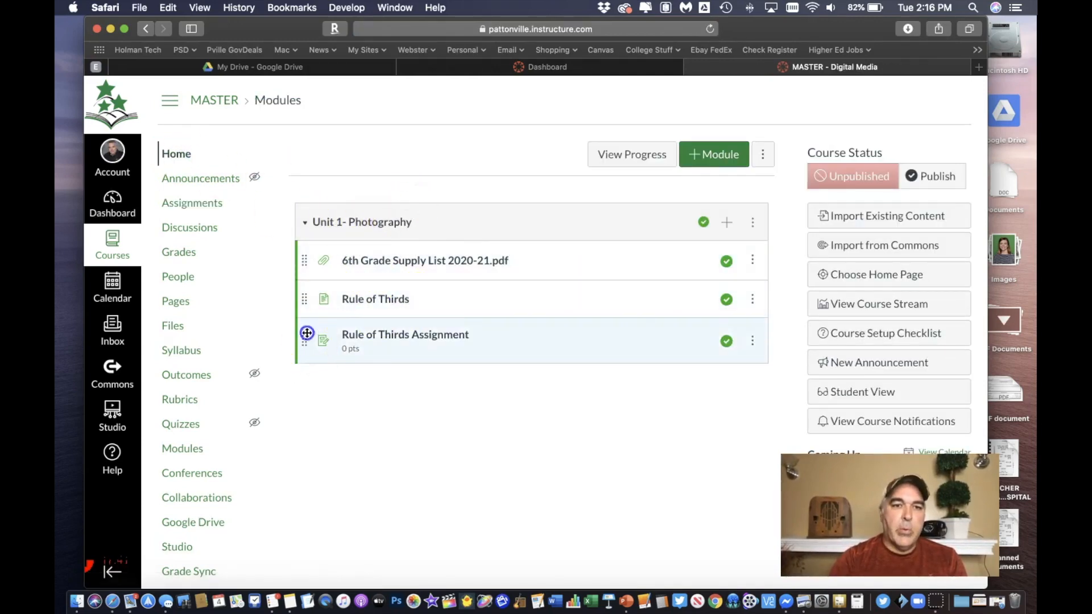
drag(307, 333, 302, 282)
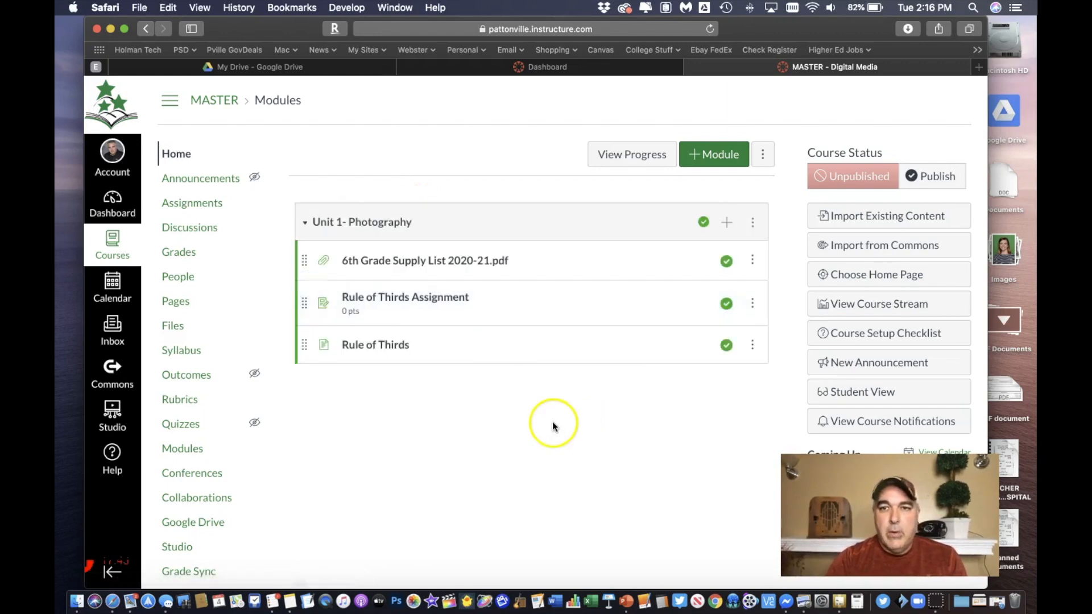
Step: Switch to Student View and read through the 6th Grade Supply List 2020-21.pdf file
scroll(549, 425, down, 2)
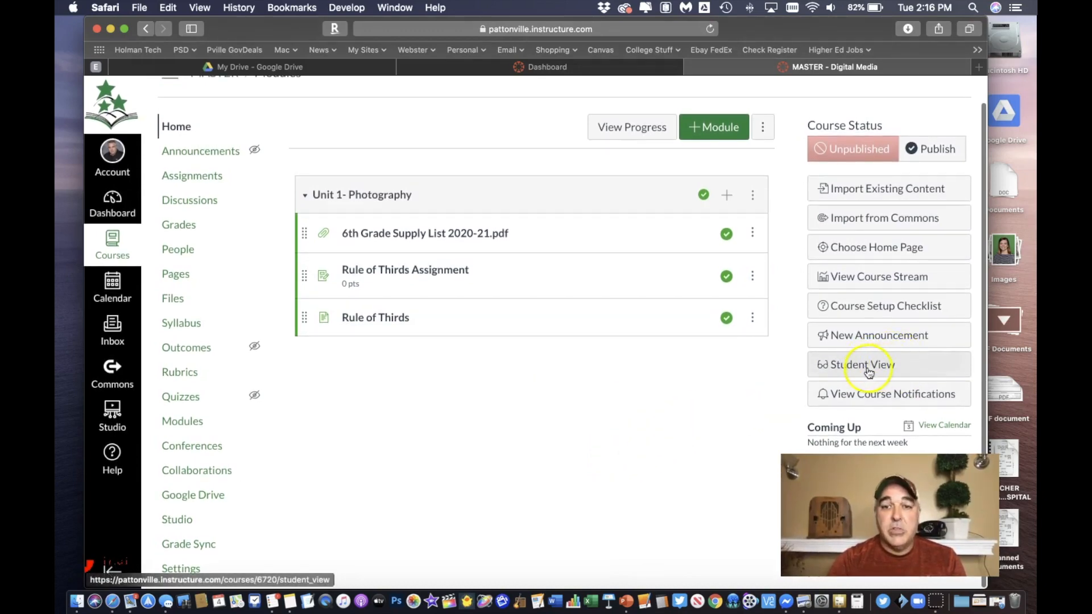
click(885, 372)
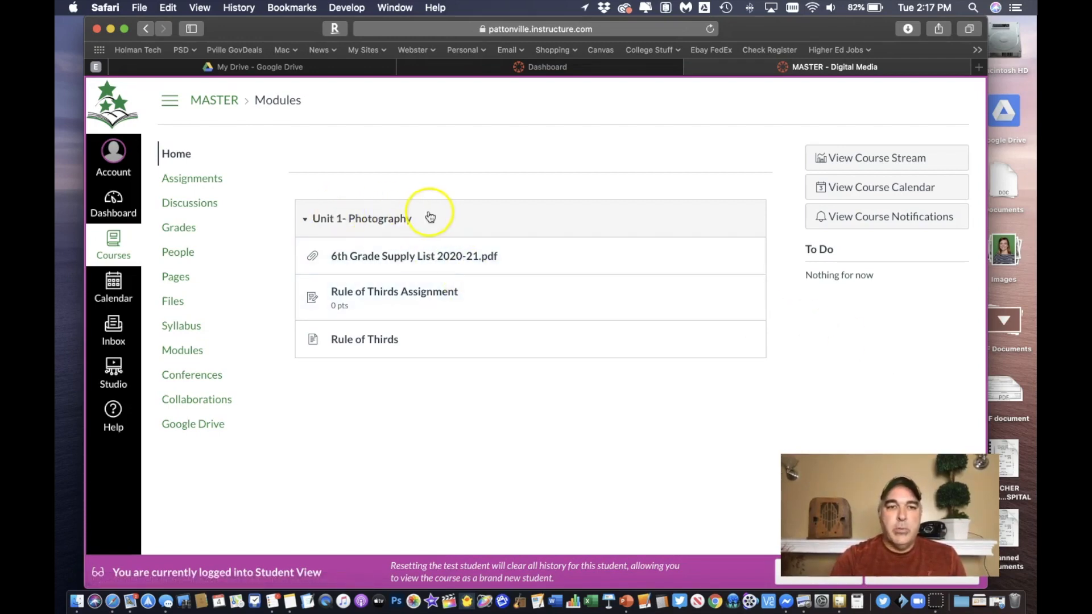
click(435, 257)
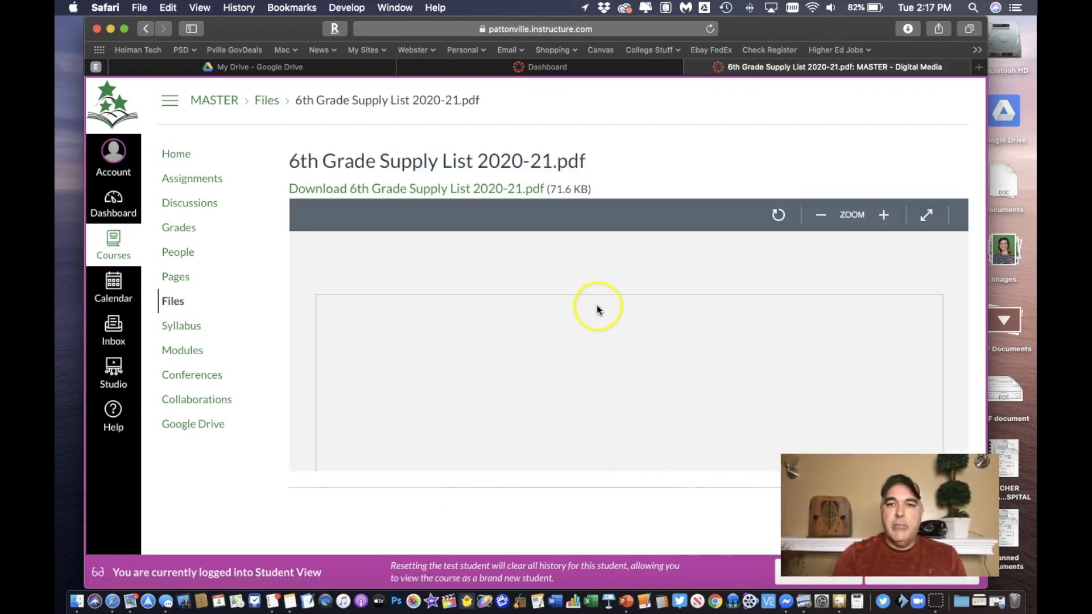
scroll(637, 335, down, 10)
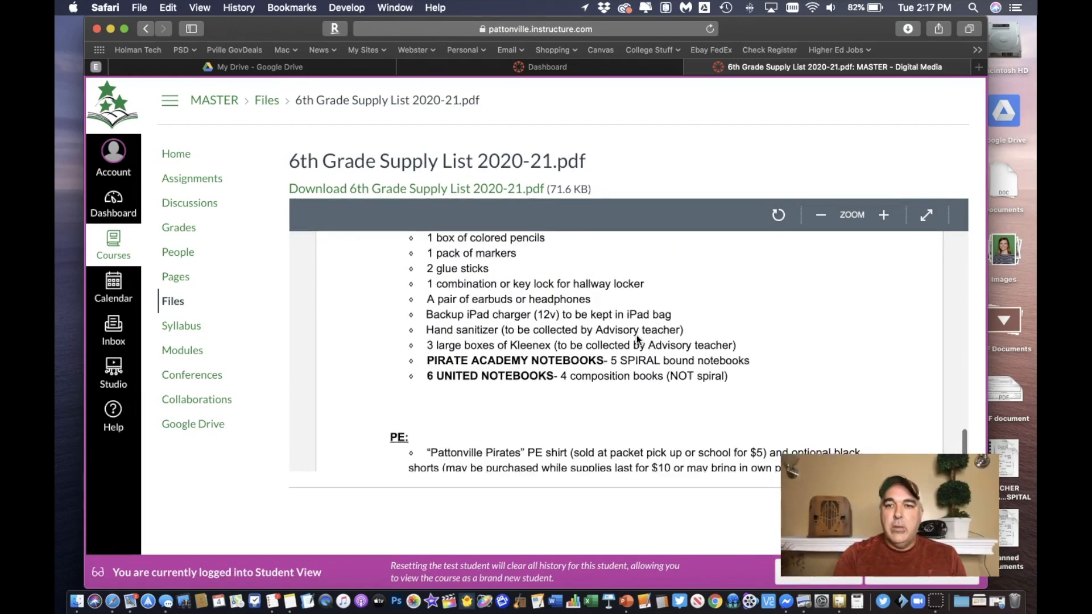
scroll(636, 335, down, 3)
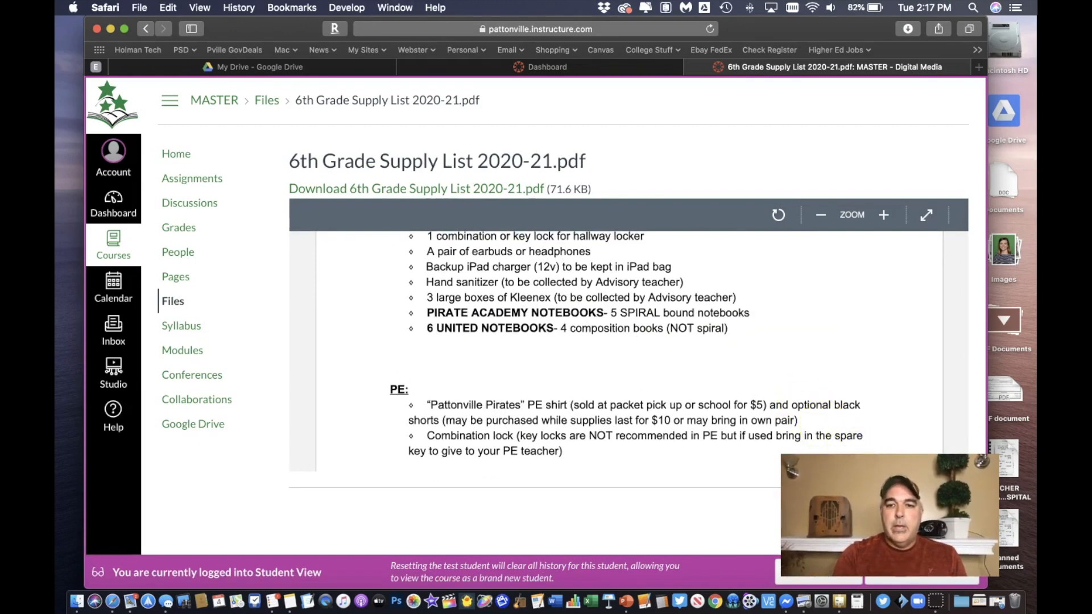
drag(884, 512, 212, 518)
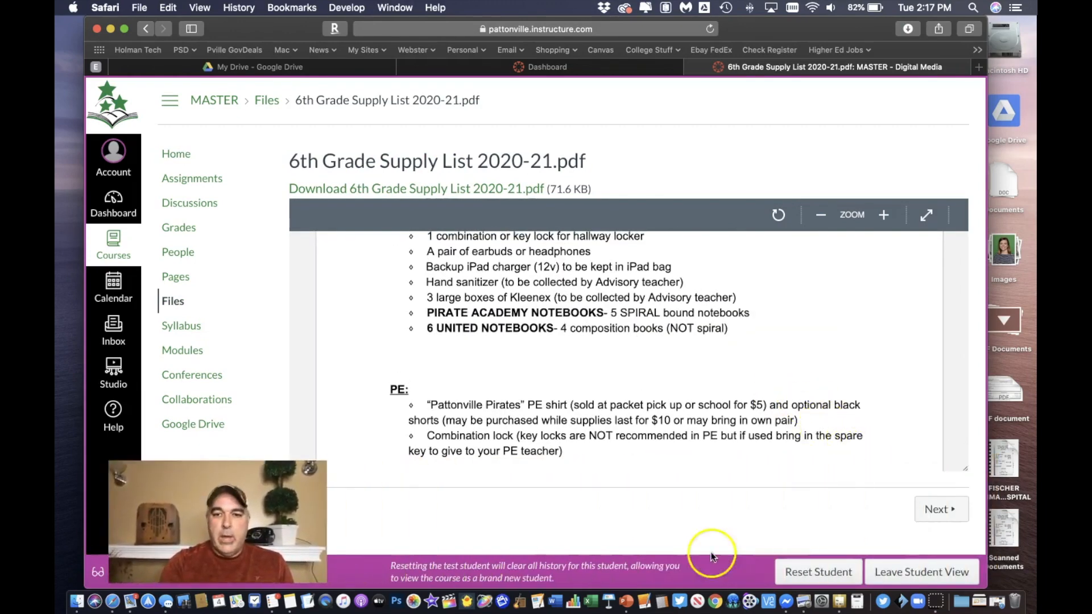
Step: Go on to the Rule of Thirds Assignment, view its submission form, and leave it unsubmitted for the Rule of Thirds page
click(933, 508)
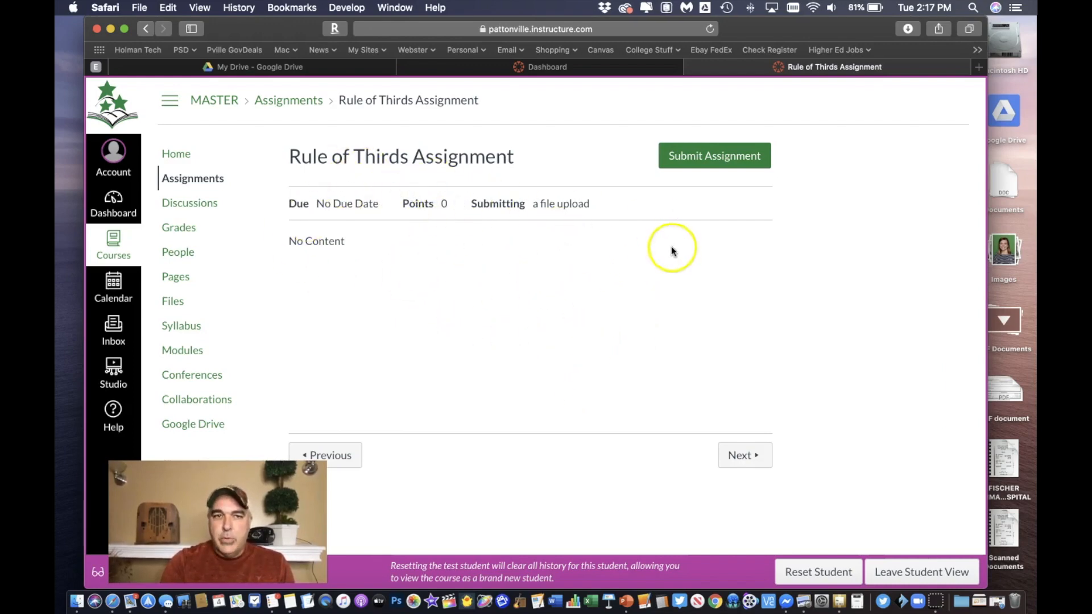
click(720, 156)
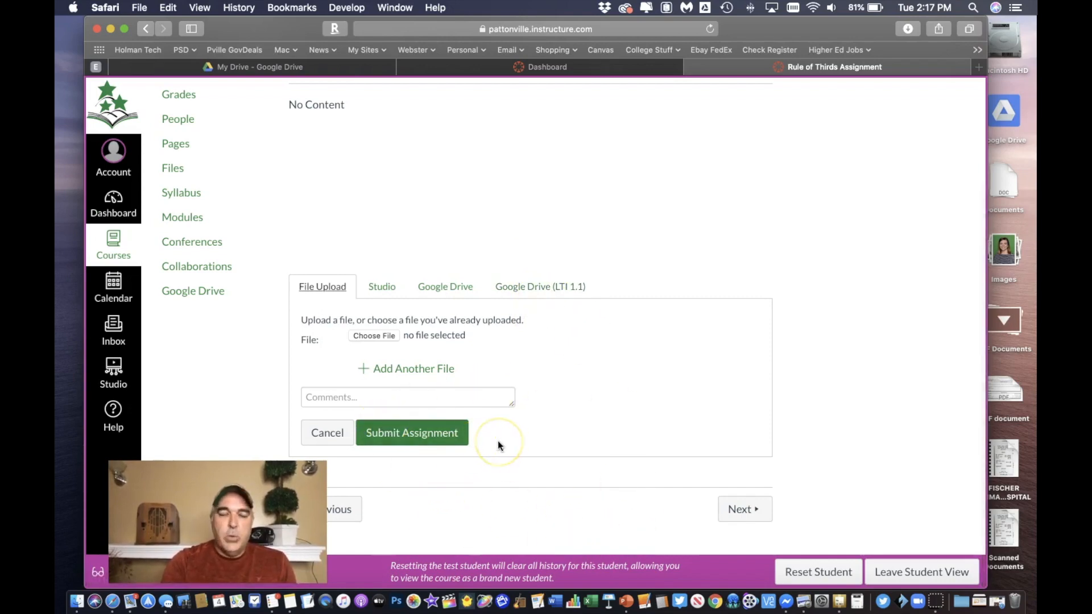
click(746, 510)
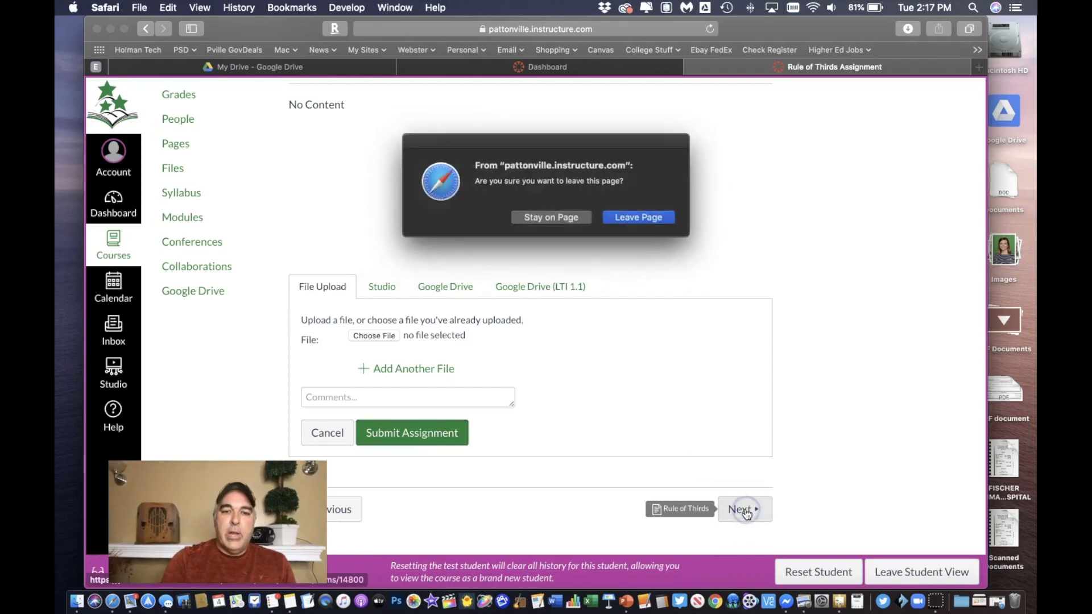
click(640, 219)
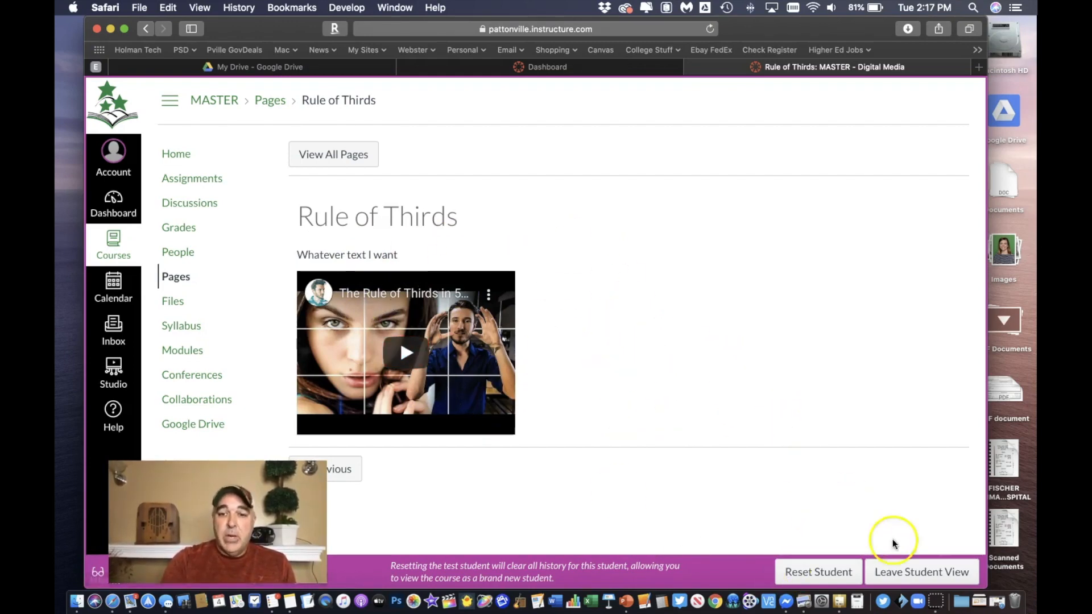
Step: Leave Student View and return to the course home page
click(939, 571)
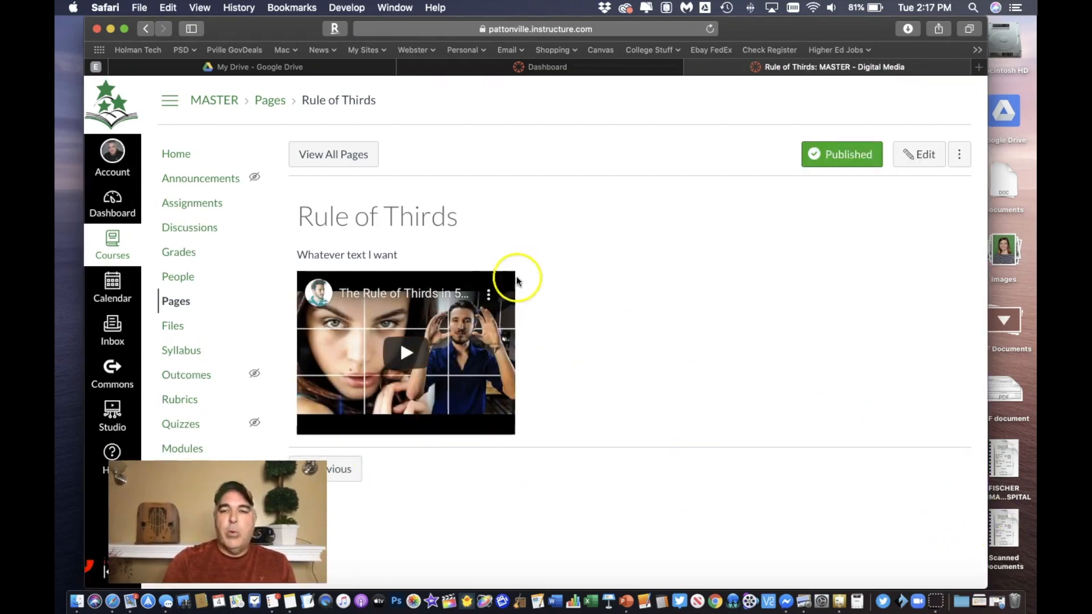
click(176, 154)
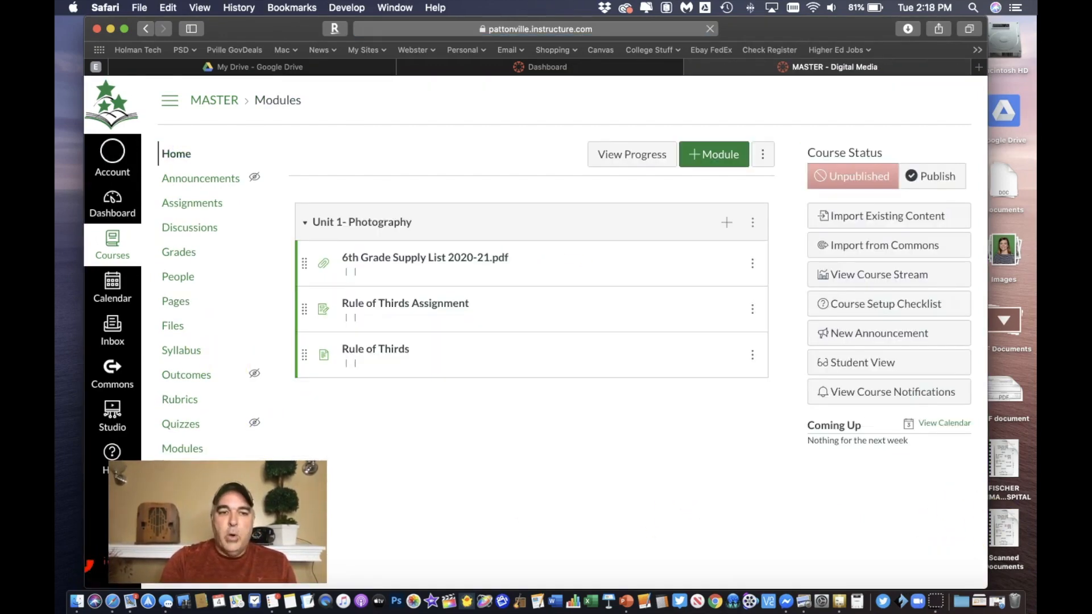